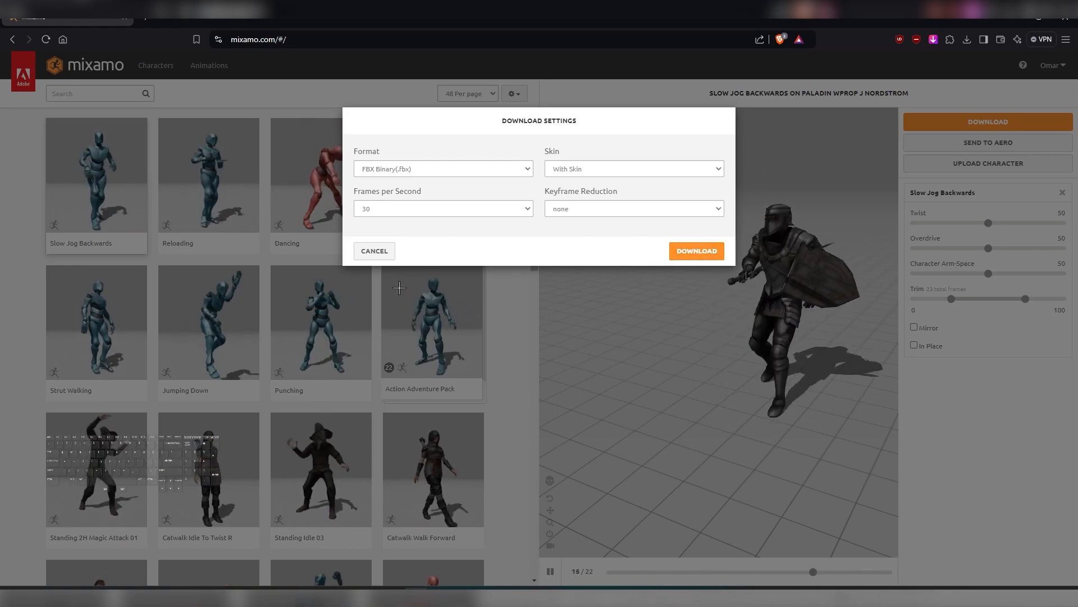
# Dismiss the download settings and pause the Slow Jog Backwards animation preview.
pyautogui.click(374, 251)
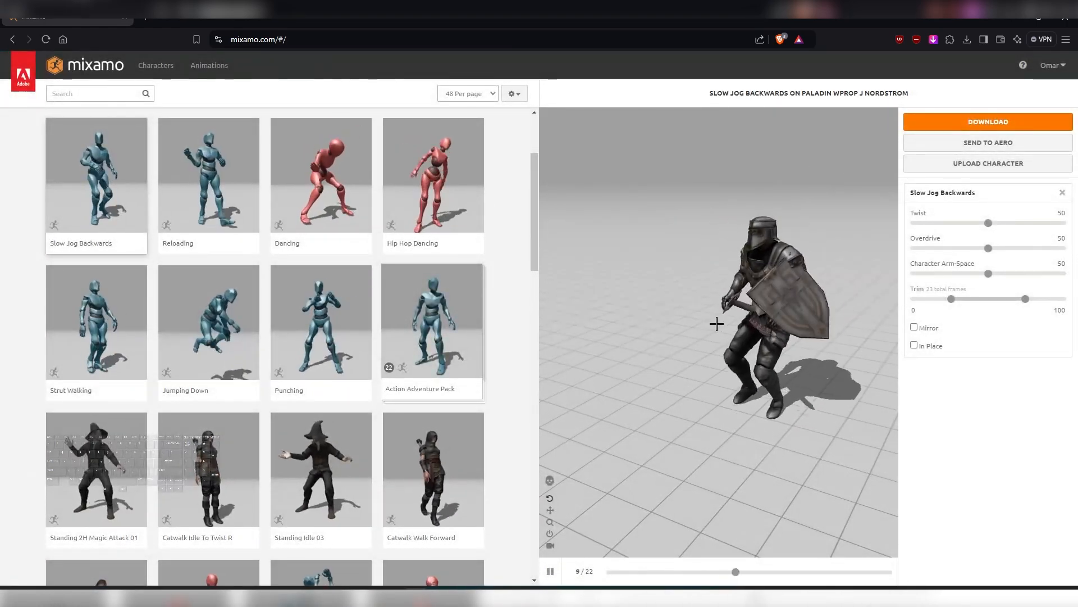
pyautogui.click(553, 568)
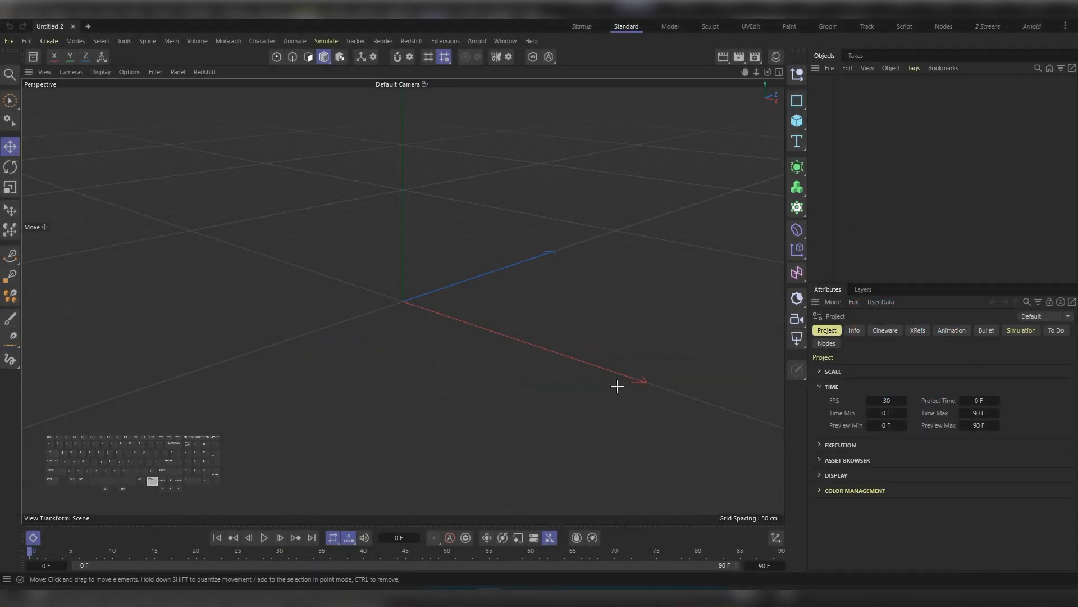
# Switch to Cinema 4D and open Dismissing Gesture.fbx and Salute.fbx together, accepting the import settings.
pyautogui.hotkey('ctrl', 'o')
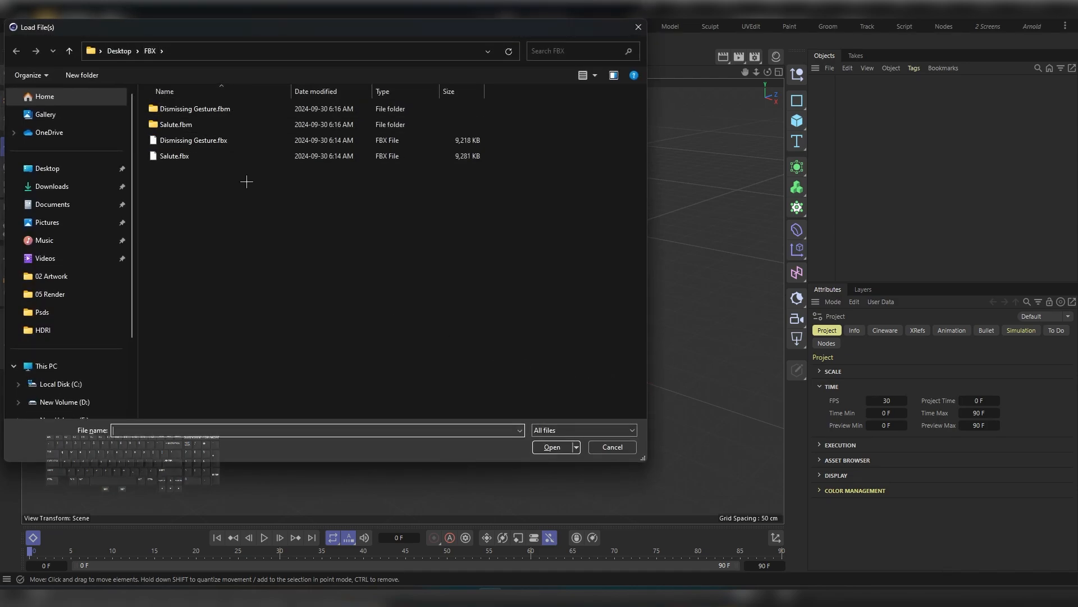
pyautogui.moveTo(244, 180); pyautogui.dragTo(195, 141)
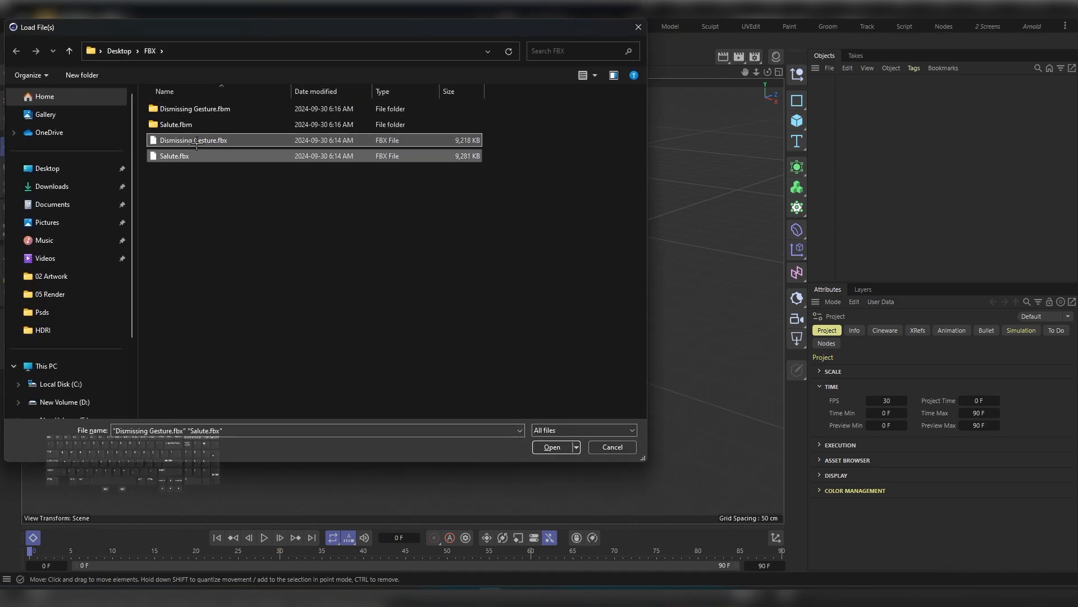
pyautogui.click(546, 446)
pyautogui.click(577, 402)
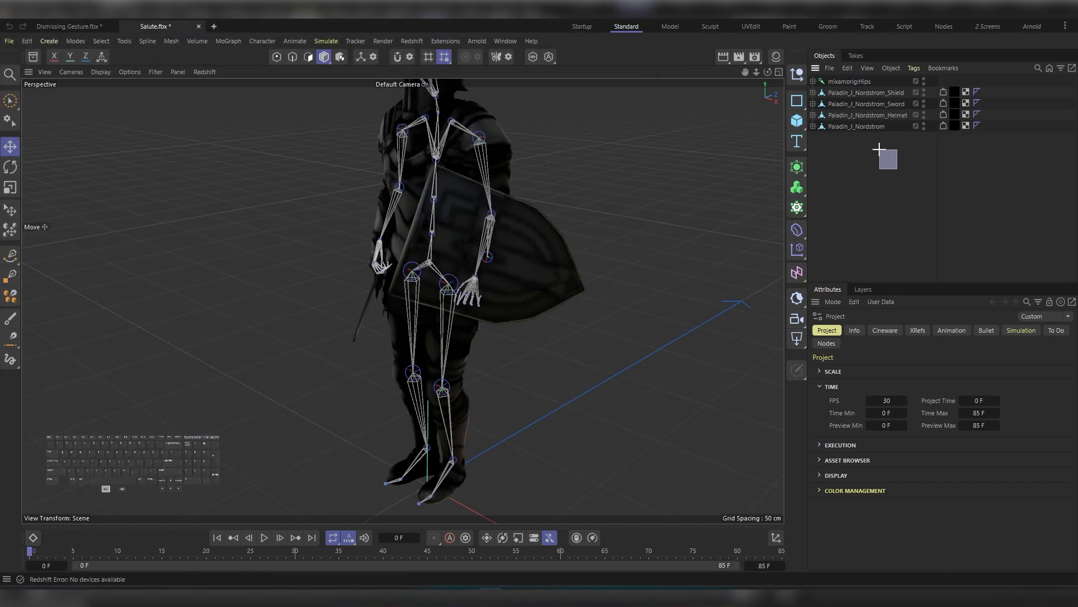
# Group the rig and all Paladin meshes of the Salute scene under a null named Salute.
pyautogui.moveTo(892, 149); pyautogui.dragTo(809, 76)
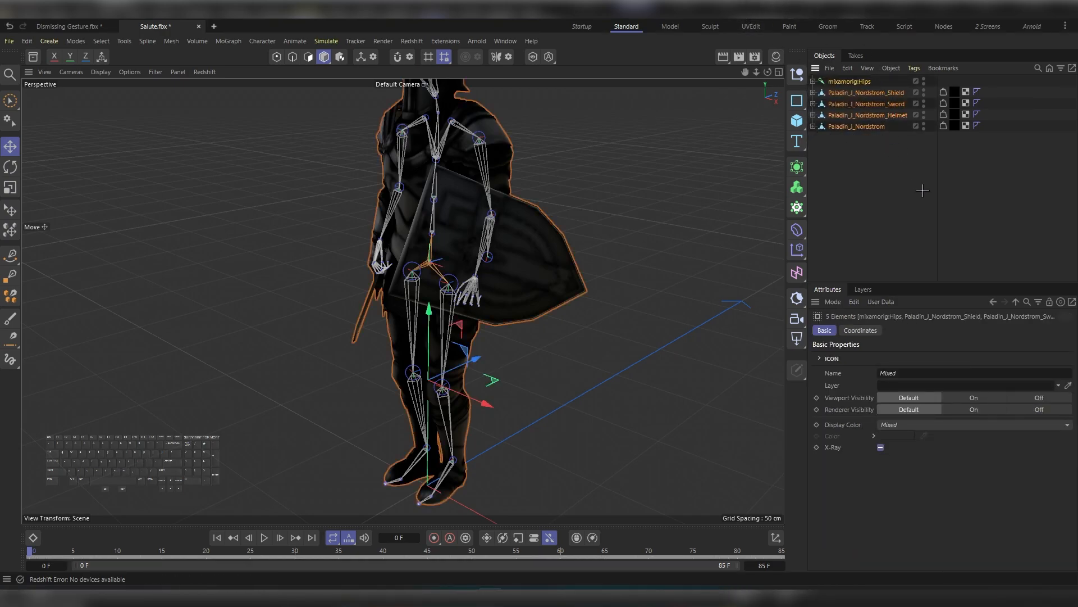
pyautogui.moveTo(900, 174); pyautogui.dragTo(811, 77)
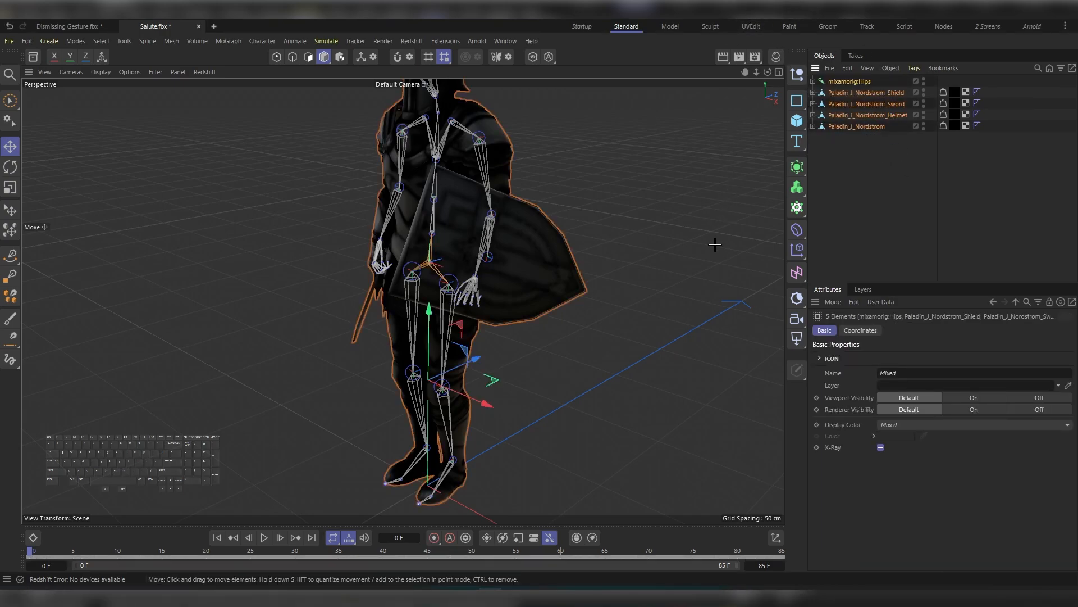
pyautogui.hotkey('alt', 'g')
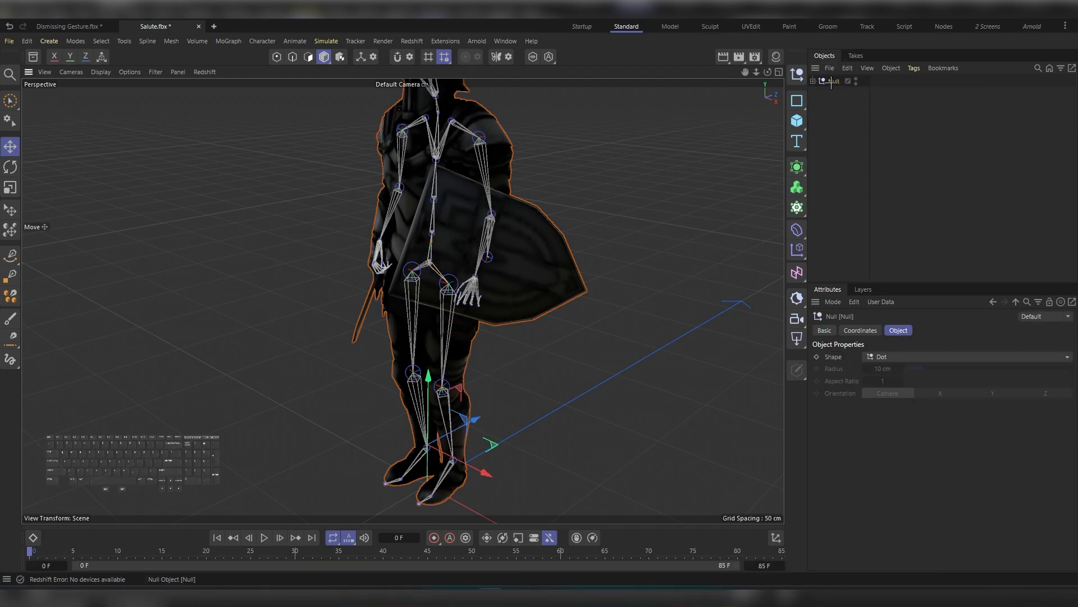
pyautogui.write('Salute')
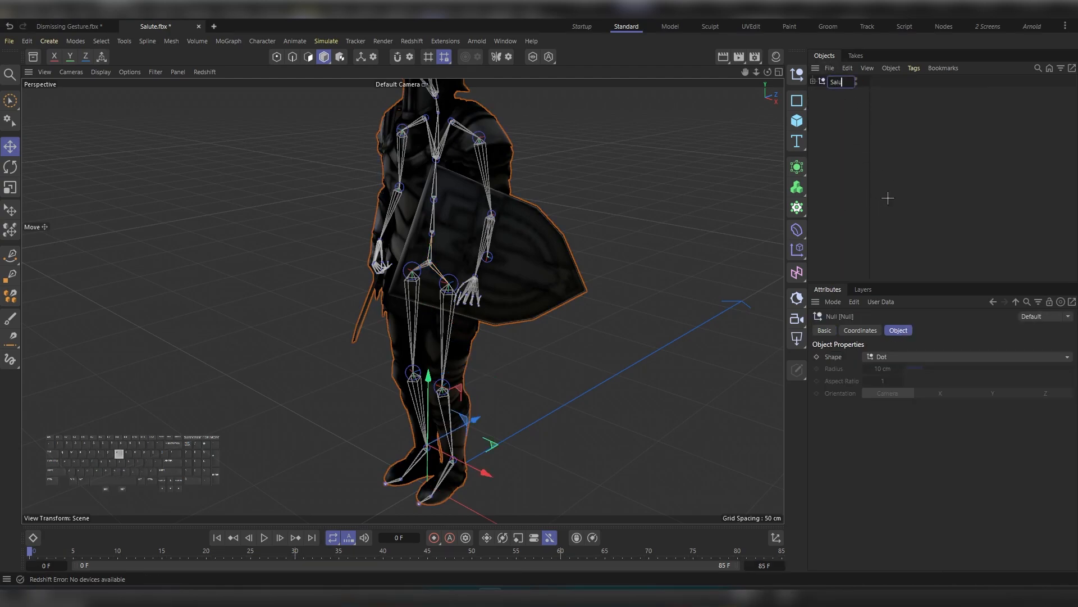
pyautogui.press('Return')
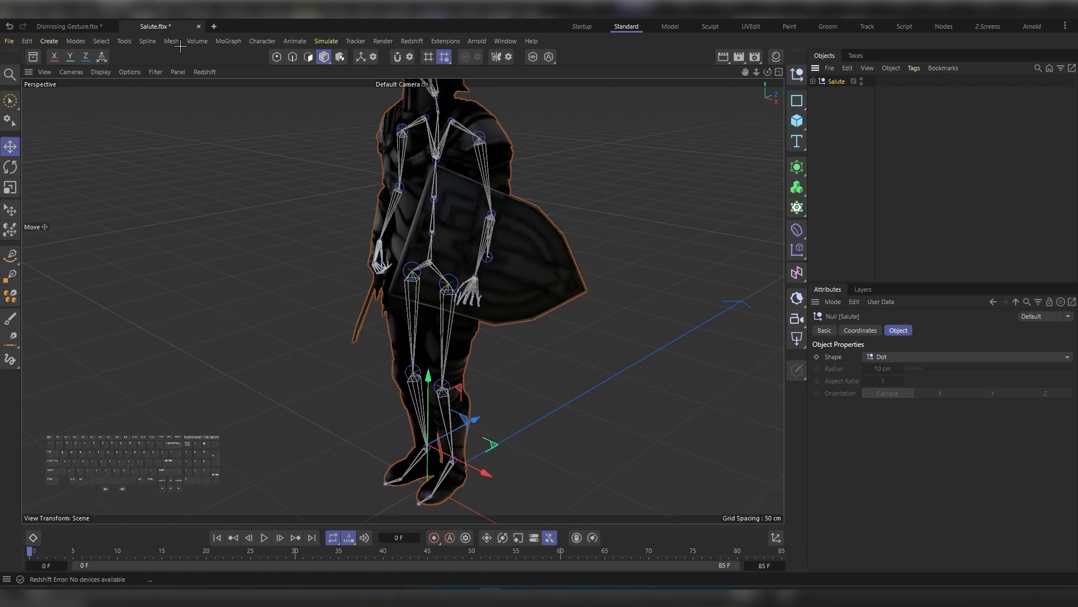
# Copy the Salute null into the Dismissing Gesture scene and group that scene's own rig and meshes under a null named Dis.
pyautogui.hotkey('ctrl', 'Tab')
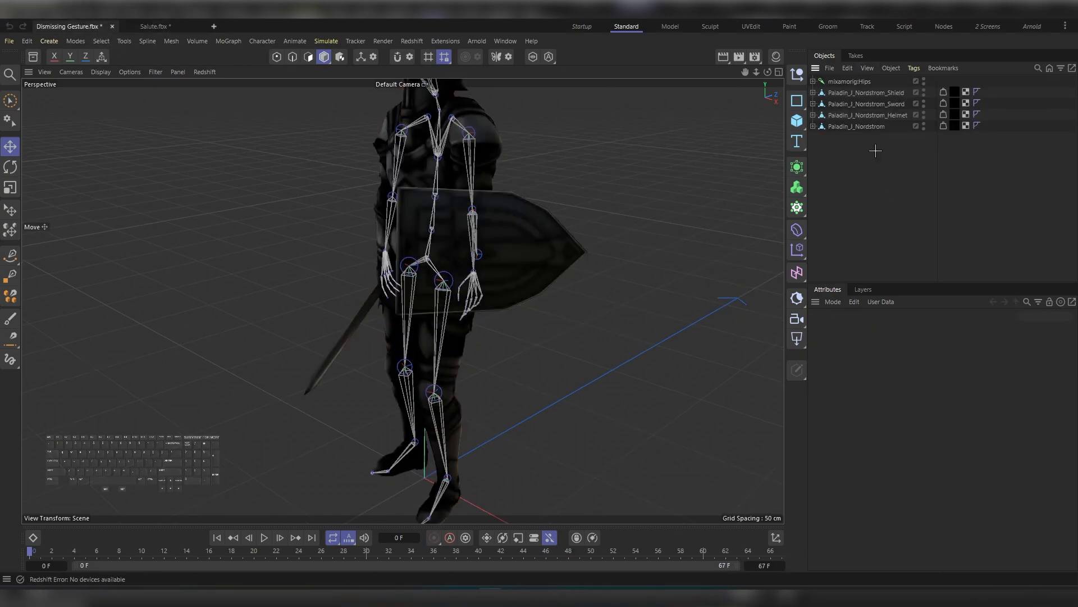
pyautogui.hotkey('ctrl', 'v')
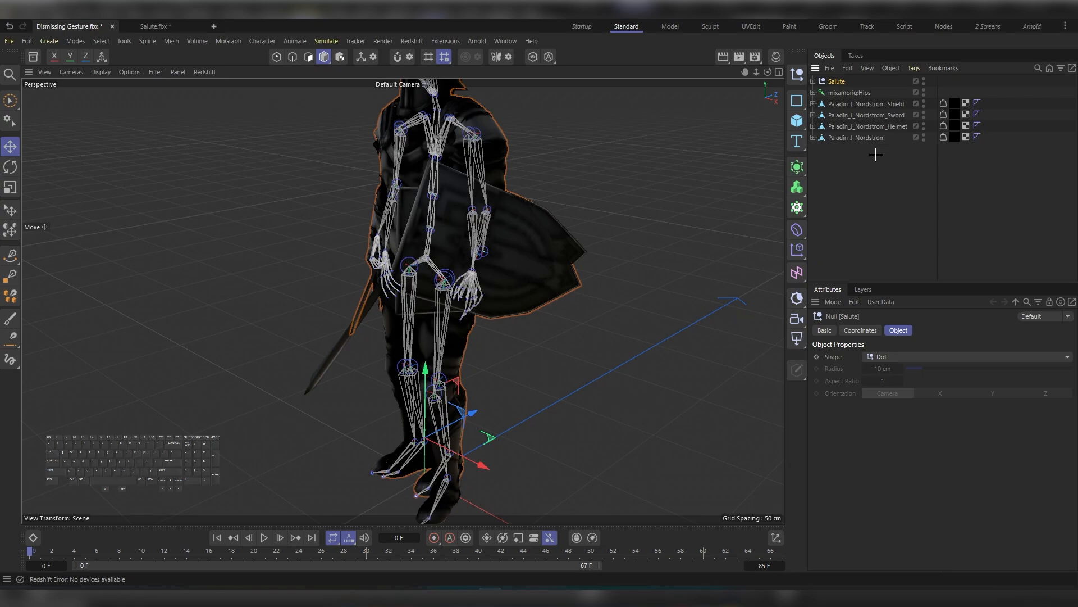
pyautogui.moveTo(875, 154); pyautogui.dragTo(814, 89)
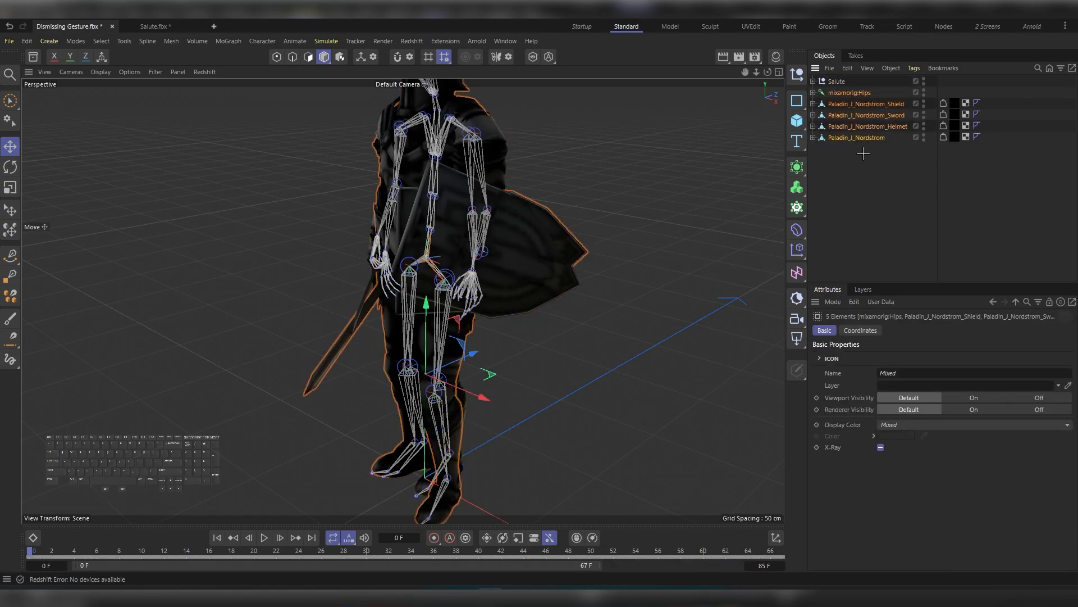
pyautogui.hotkey('alt', 'g')
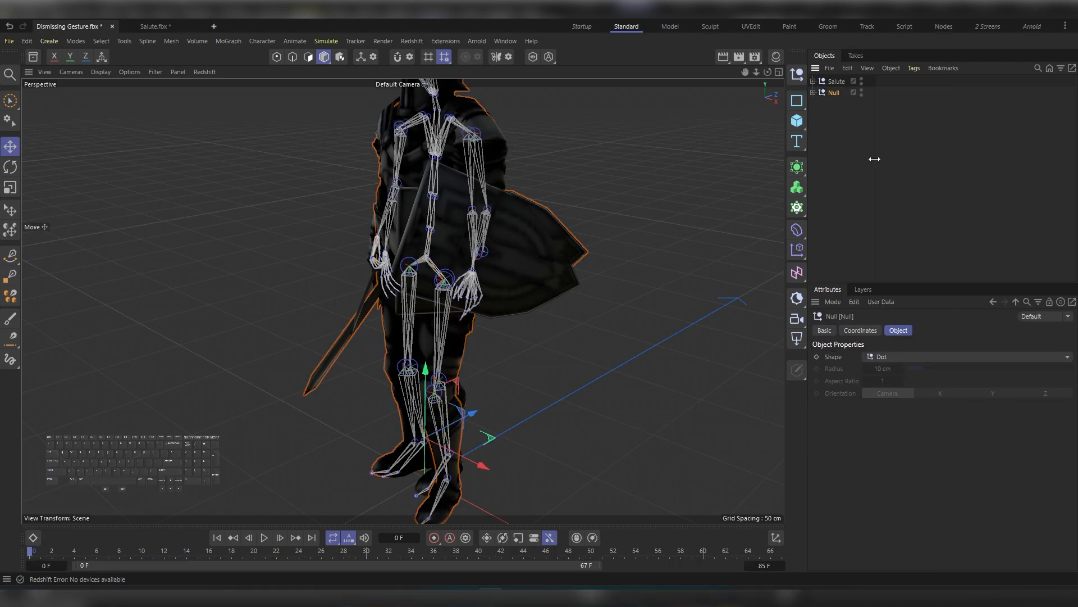
pyautogui.doubleClick(838, 92)
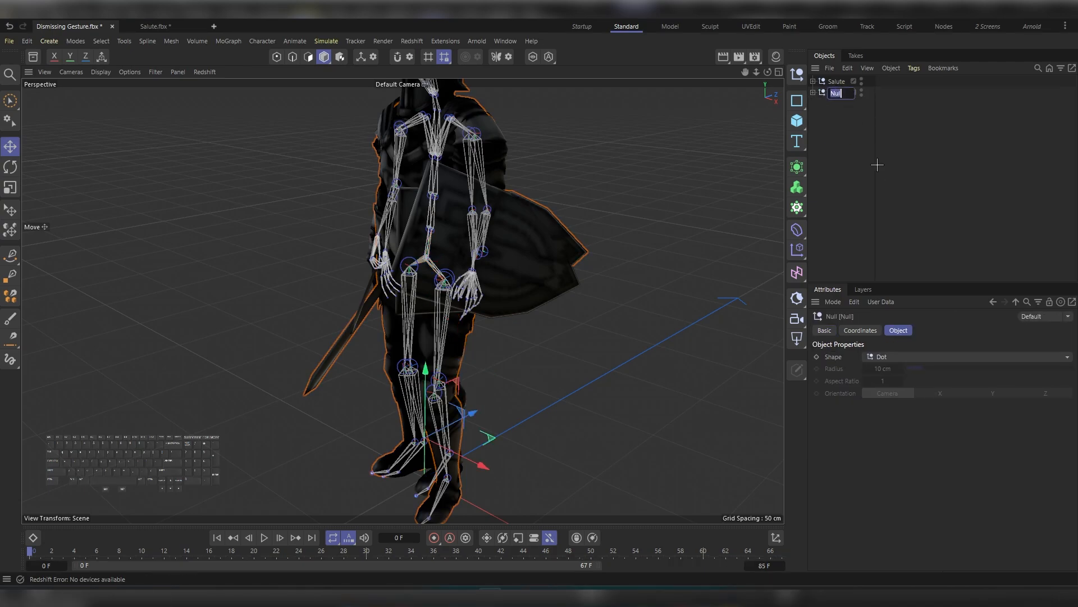
pyautogui.write('Dis')
pyautogui.press('Return')
# Hide the Dis group in both the viewport and the renderer.
pyautogui.click(840, 116)
pyautogui.click(836, 82)
pyautogui.click(833, 93)
pyautogui.click(862, 92)
# Add a motion clip for the Salute null covering frames 0 to 85 with position, rotation and parameter included.
pyautogui.click(837, 82)
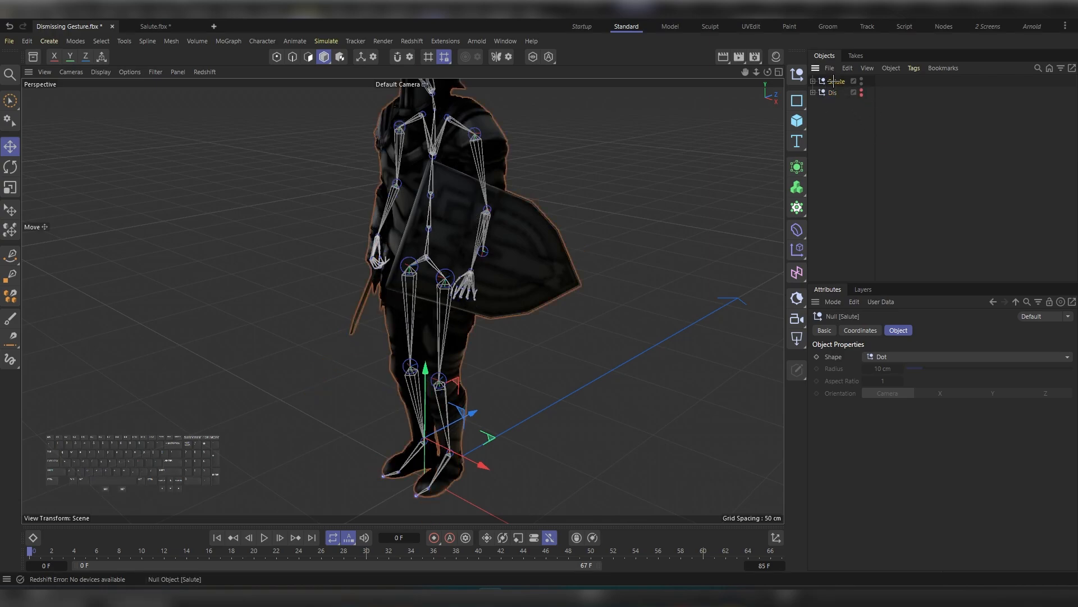
pyautogui.click(849, 110)
pyautogui.click(837, 82)
pyautogui.click(295, 41)
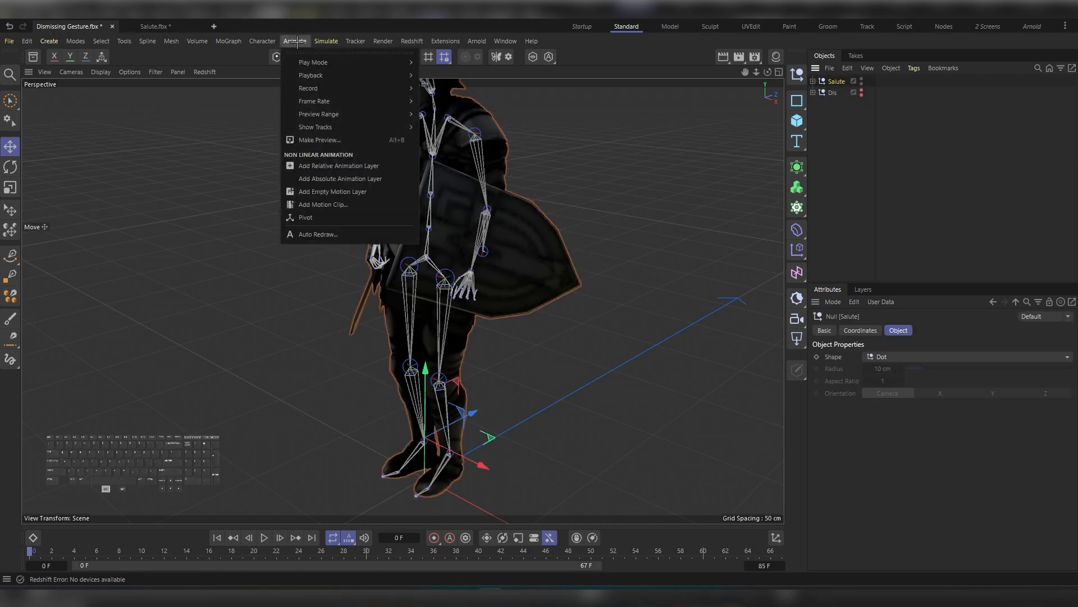
pyautogui.click(323, 205)
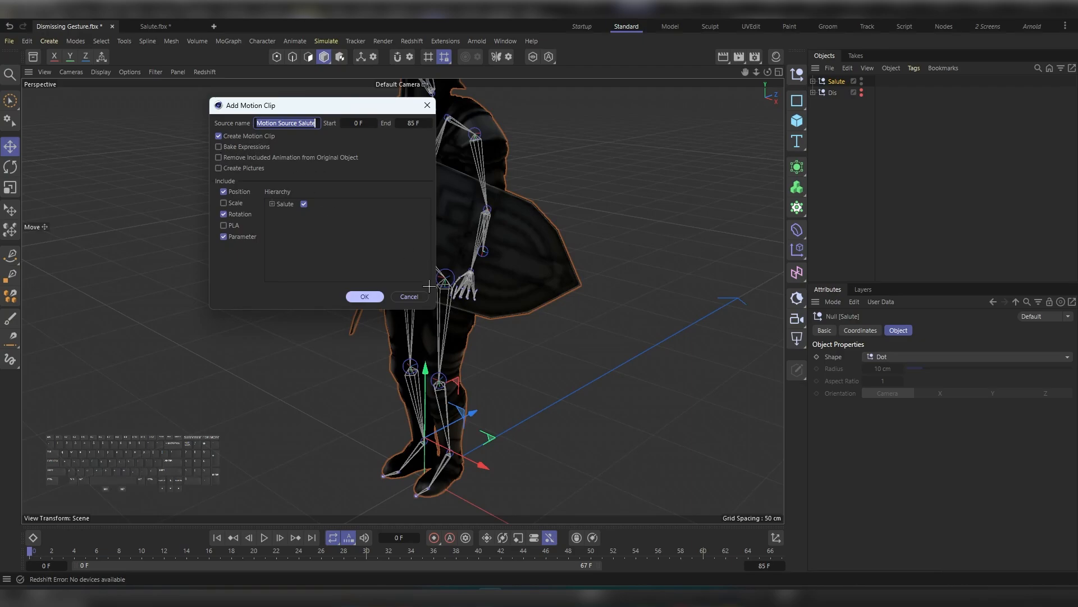
pyautogui.click(364, 296)
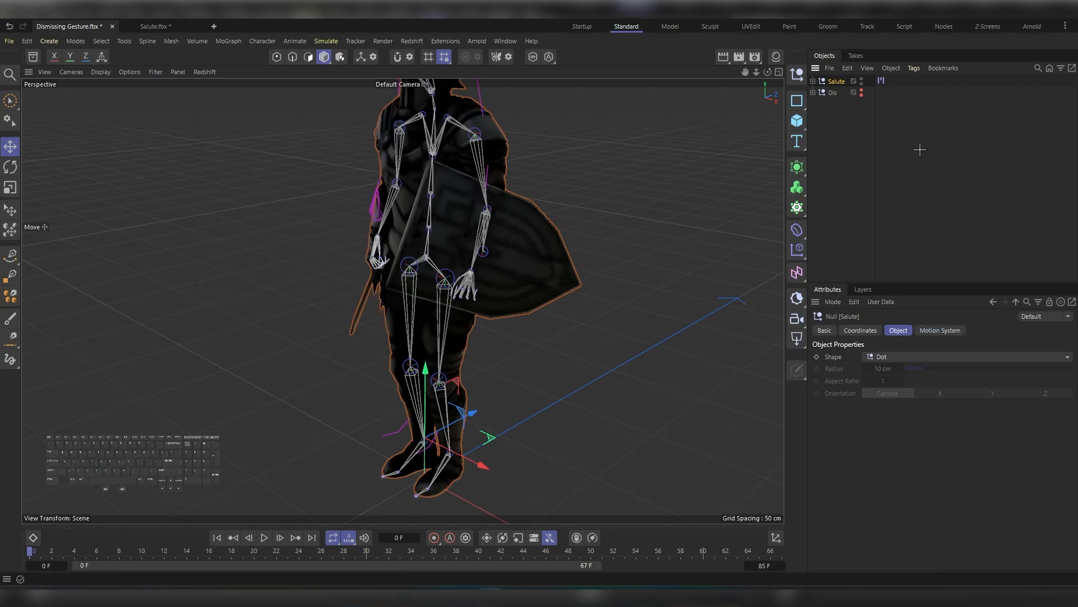
# Hide Salute, show Dis, and add a motion clip for Dis covering frames 0 to 67 with position, rotation and parameter included.
pyautogui.keyDown('alt'); pyautogui.doubleClick(862, 79); pyautogui.keyUp('alt')
pyautogui.keyDown('alt'); pyautogui.click(862, 94); pyautogui.keyUp('alt')
pyautogui.click(835, 93)
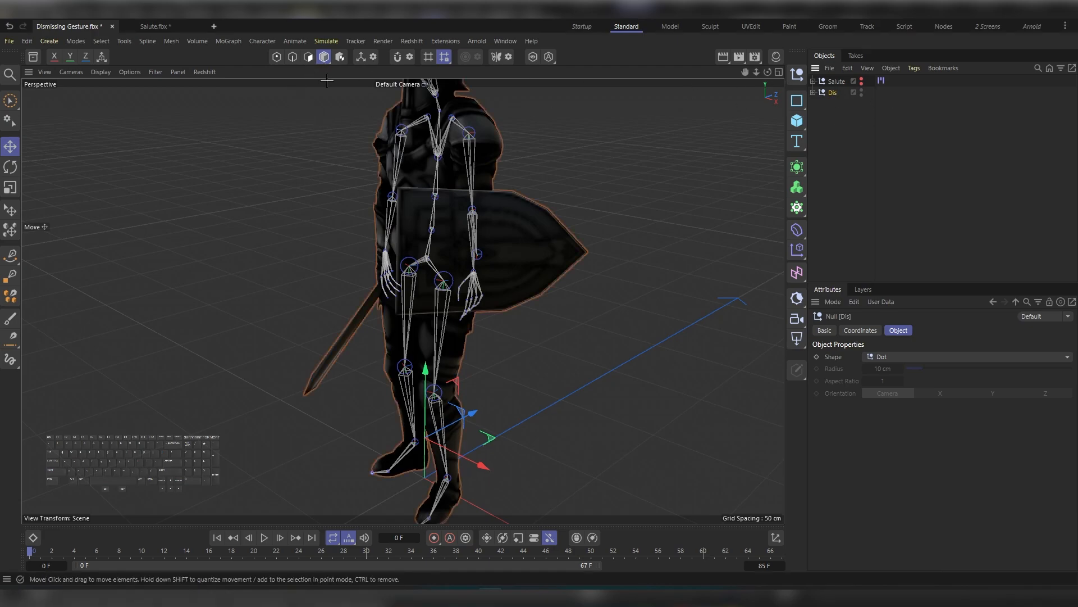
pyautogui.click(295, 41)
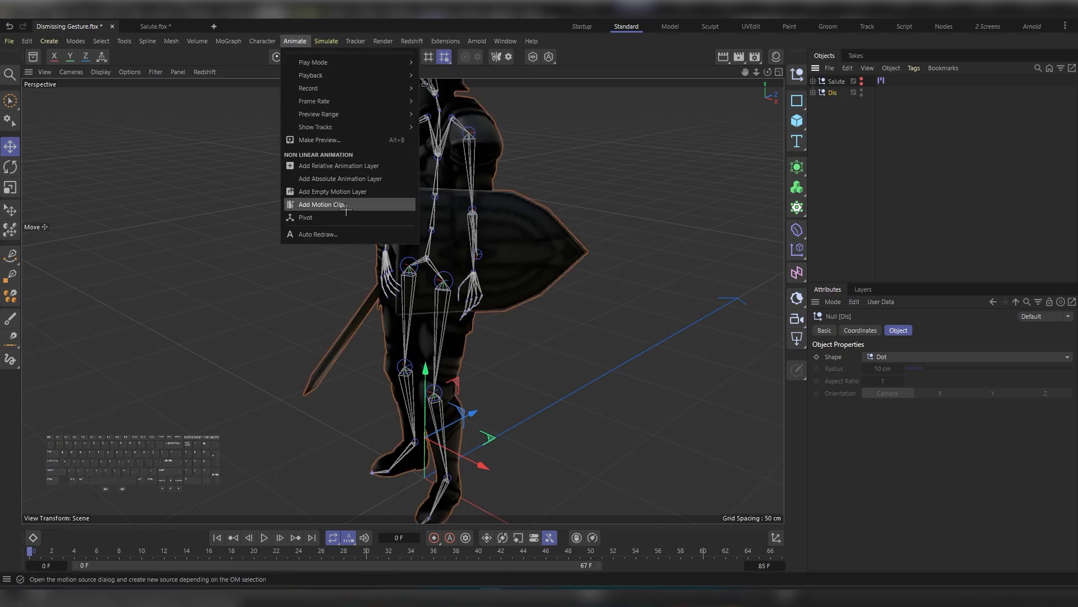
pyautogui.click(327, 206)
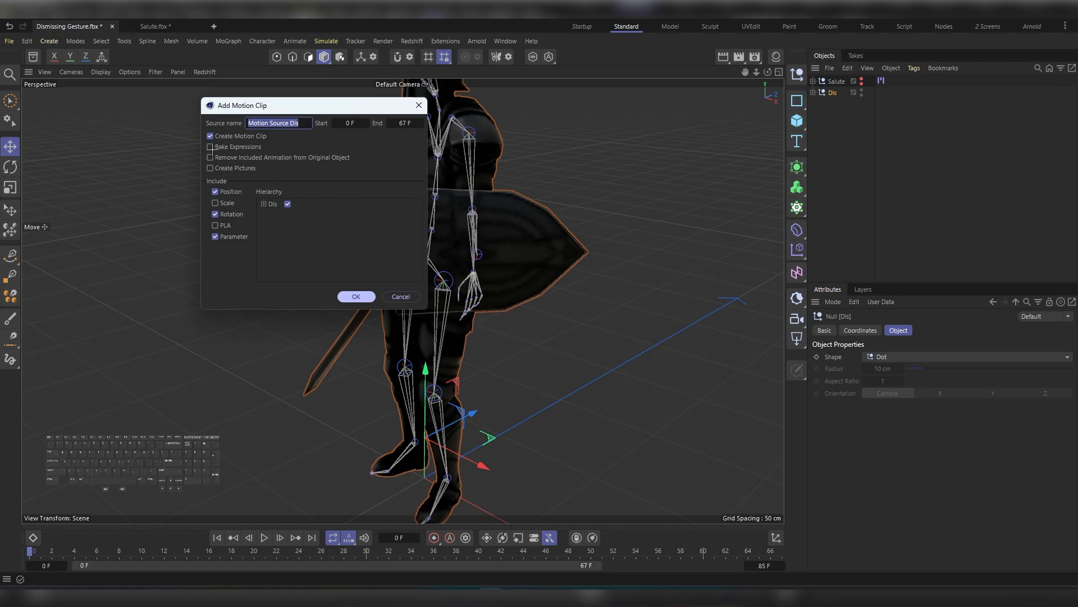
pyautogui.click(354, 296)
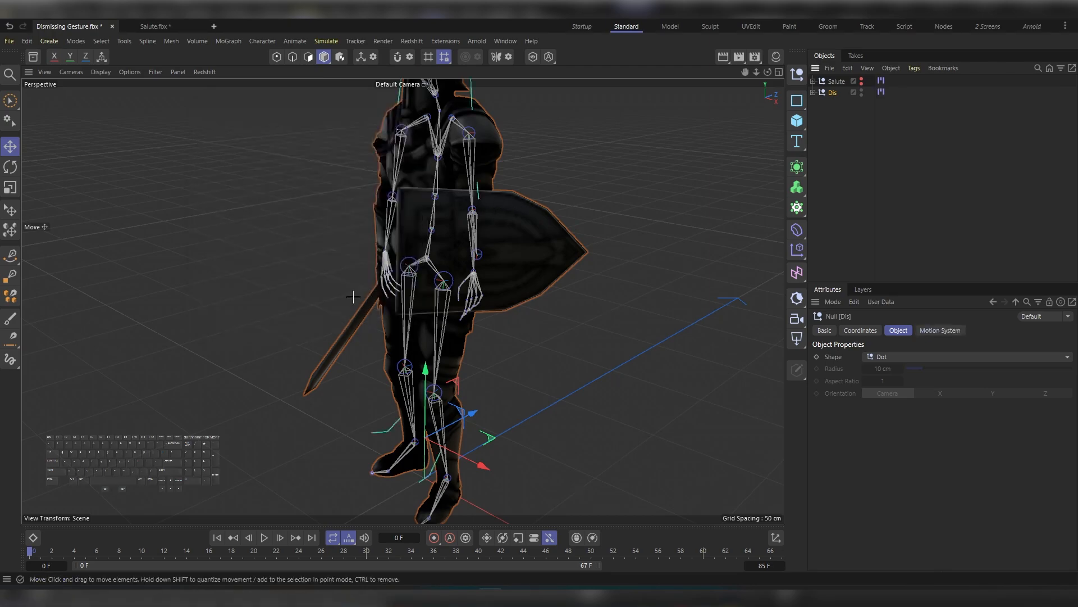
# Hide the Dis group and make the Salute group visible again.
pyautogui.click(839, 138)
pyautogui.keyDown('alt'); pyautogui.click(862, 92); pyautogui.keyUp('alt')
pyautogui.keyDown('alt'); pyautogui.click(862, 92); pyautogui.keyUp('alt')
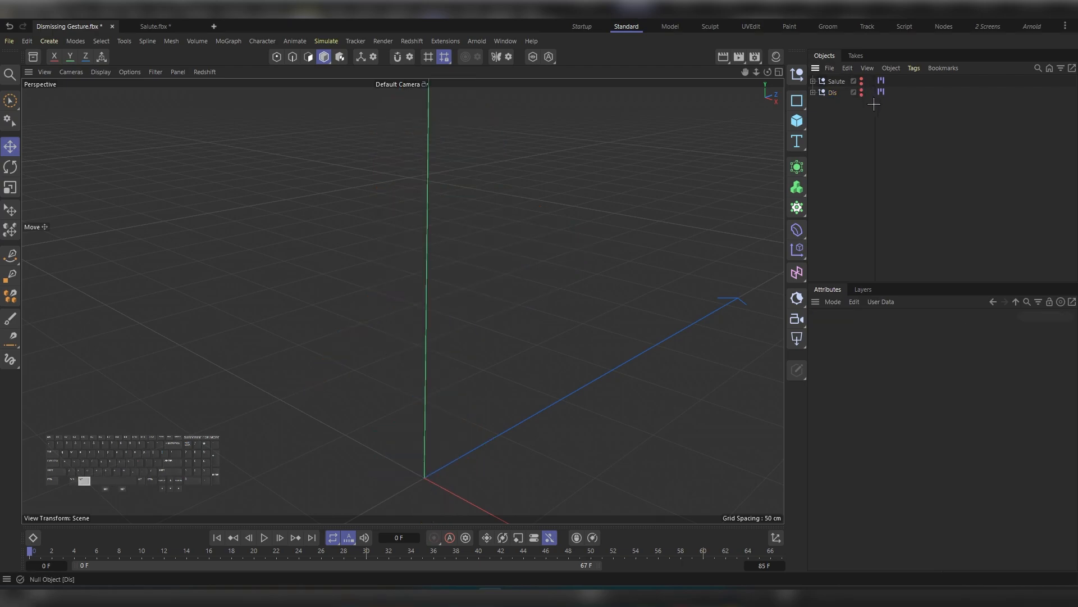
pyautogui.keyDown('alt'); pyautogui.click(861, 81); pyautogui.keyUp('alt')
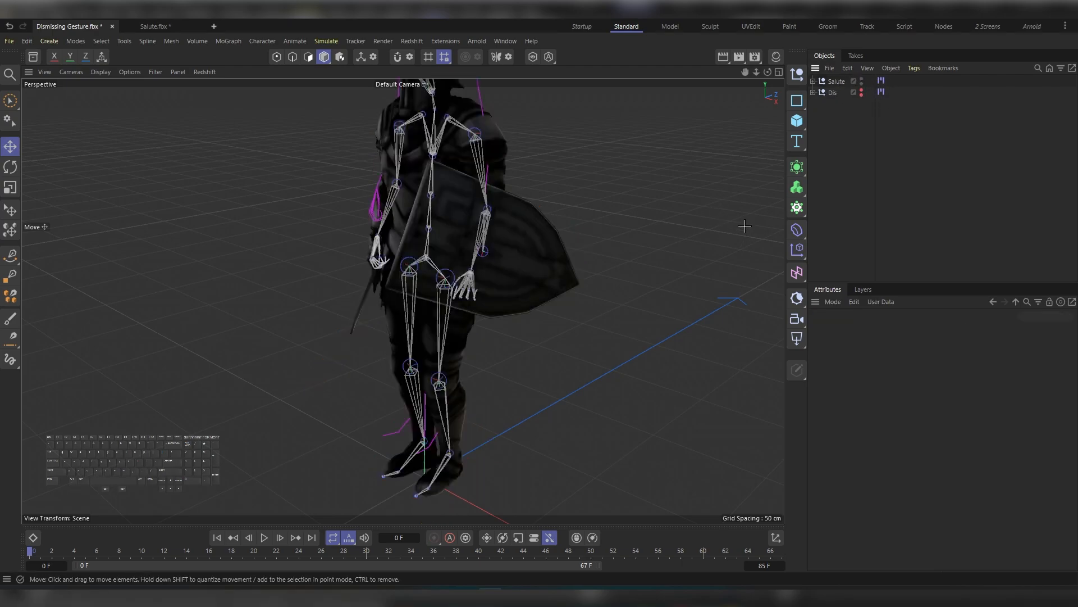
# Open the Timeline, dock it beneath the viewport and switch it to Motion Mode.
pyautogui.hotkey('shift', 'F3')
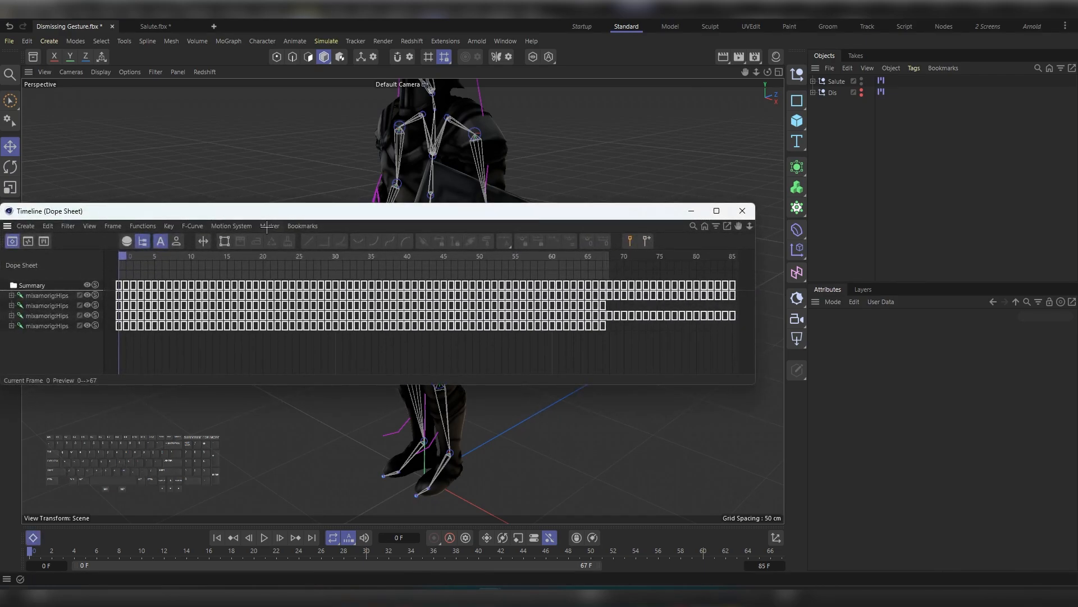
pyautogui.moveTo(256, 215); pyautogui.dragTo(316, 291)
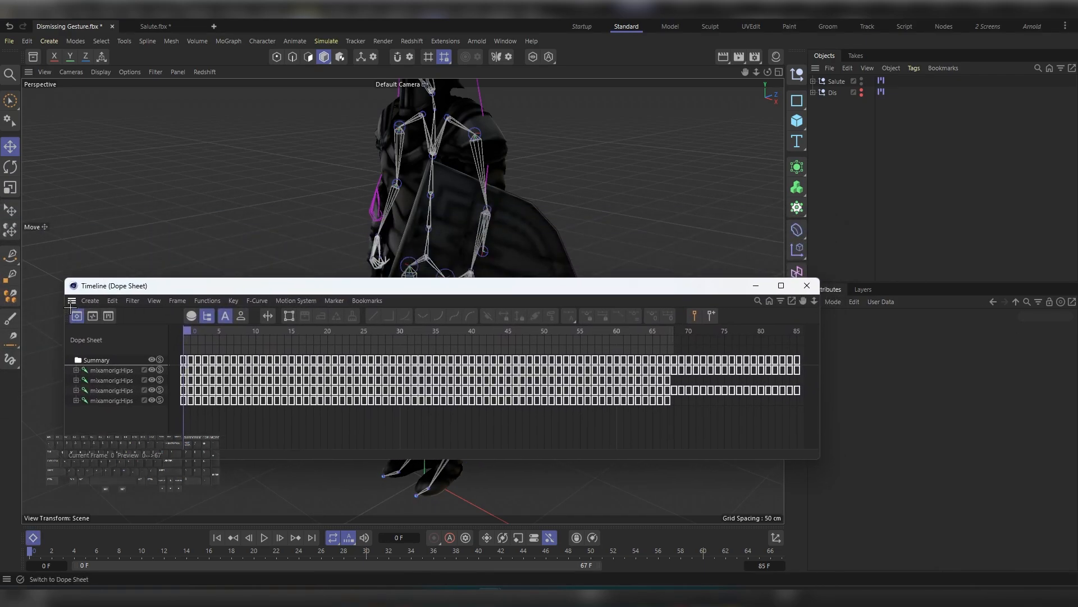
pyautogui.moveTo(122, 515); pyautogui.dragTo(122, 516)
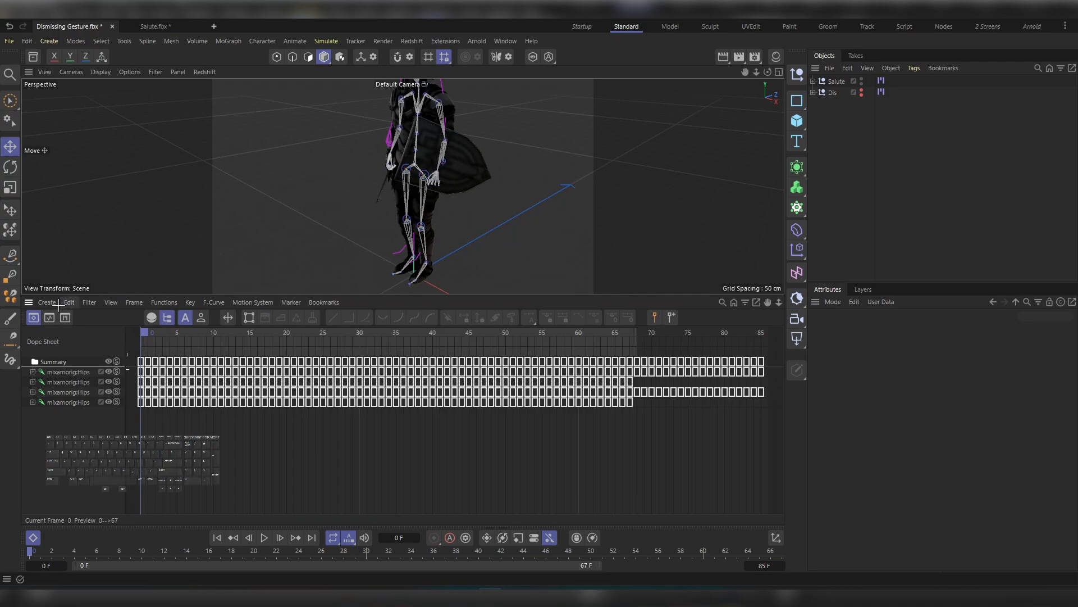
pyautogui.click(50, 318)
pyautogui.click(32, 318)
pyautogui.click(50, 317)
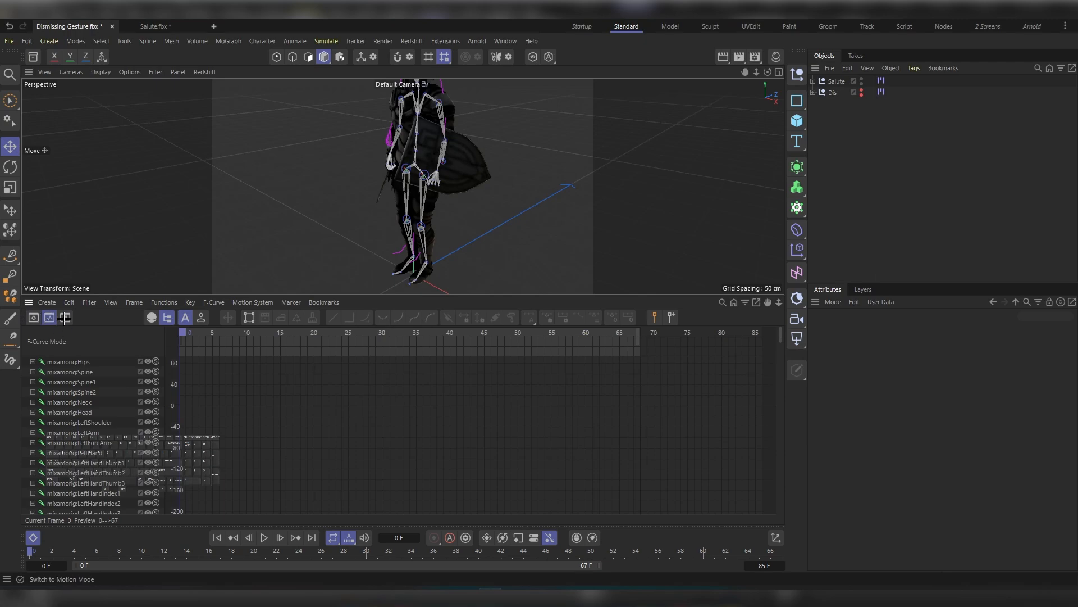
pyautogui.click(65, 317)
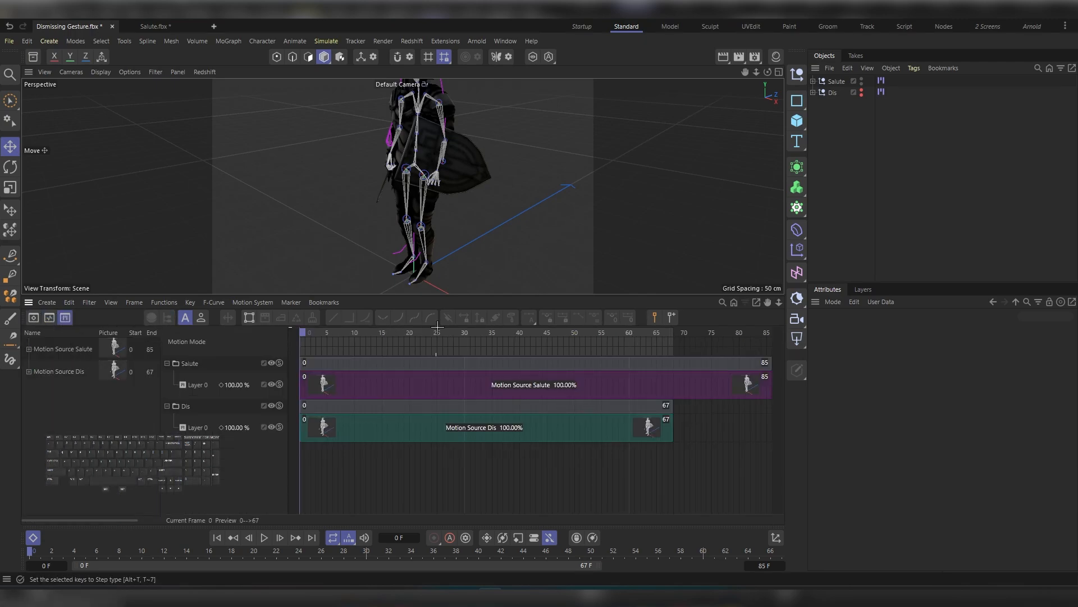
# Set the project's end frame to 150 and extend the preview range to 150 F.
pyautogui.doubleClick(779, 566)
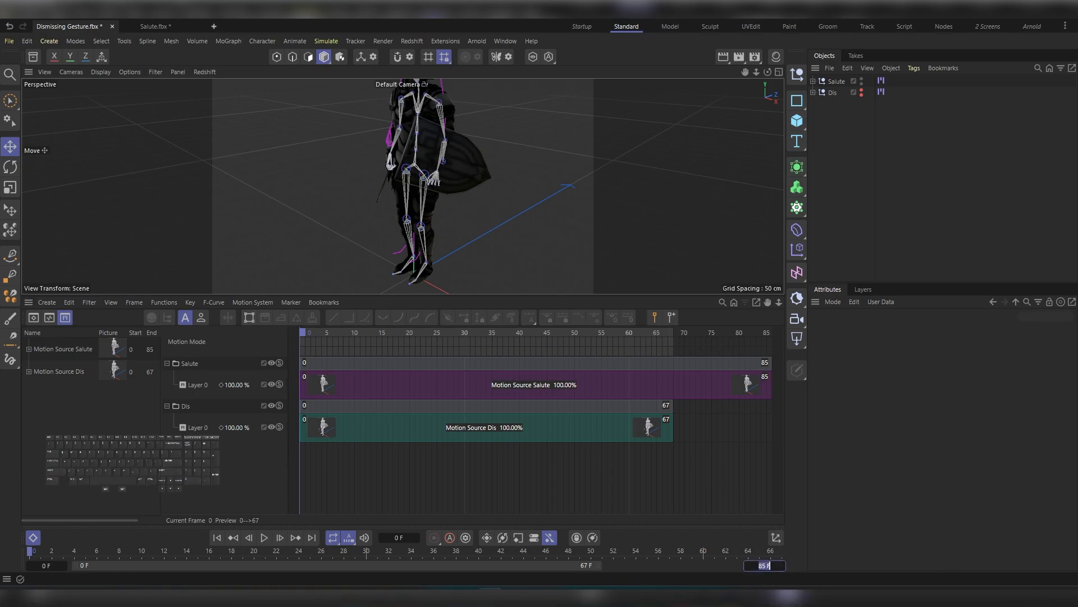
pyautogui.write('150')
pyautogui.press('Return')
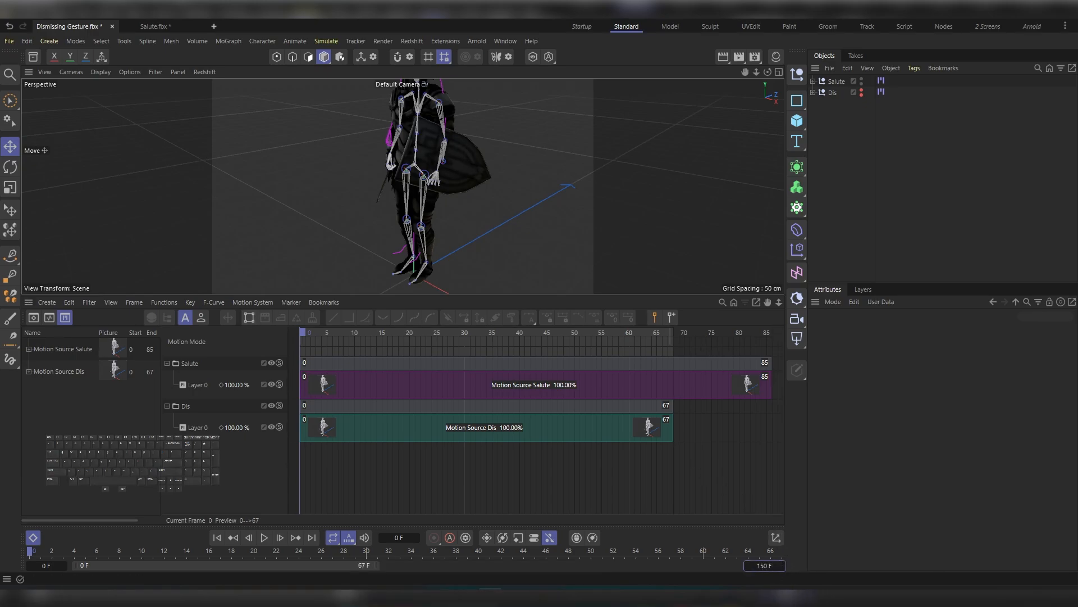
pyautogui.keyDown('alt'); pyautogui.moveTo(702, 478); pyautogui.dragTo(635, 478, button='right'); pyautogui.keyUp('alt')
pyautogui.keyDown('alt'); pyautogui.moveTo(702, 478); pyautogui.dragTo(663, 478, button='middle'); pyautogui.keyUp('alt')
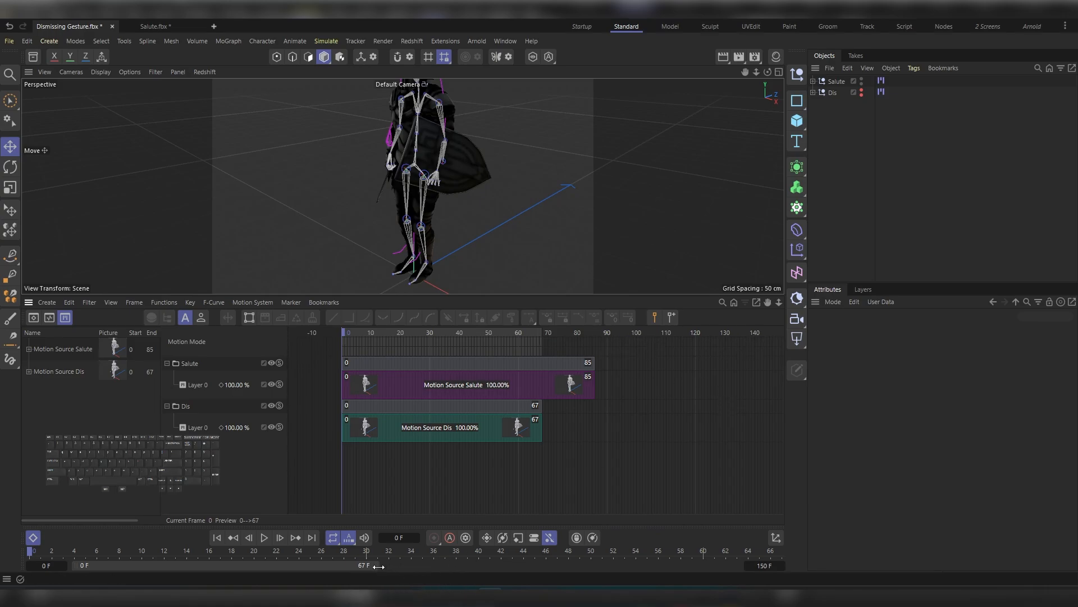
pyautogui.moveTo(376, 563); pyautogui.dragTo(757, 560)
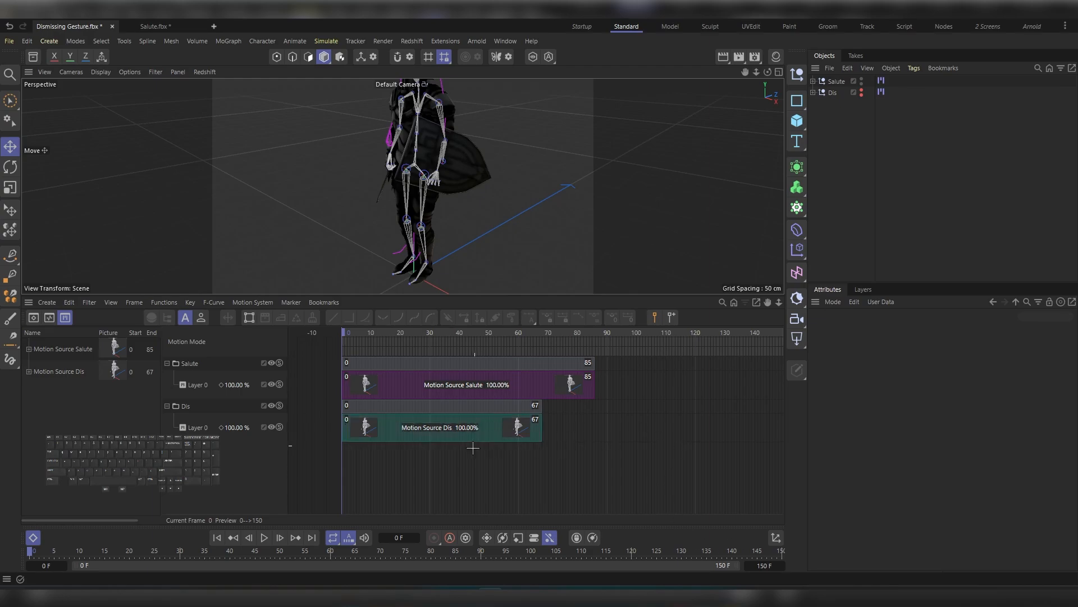
# Place the Dis motion source as a clip on the Salute layer, starting at frame 100 behind the existing clip.
pyautogui.click(73, 375)
pyautogui.moveTo(645, 376); pyautogui.dragTo(646, 376)
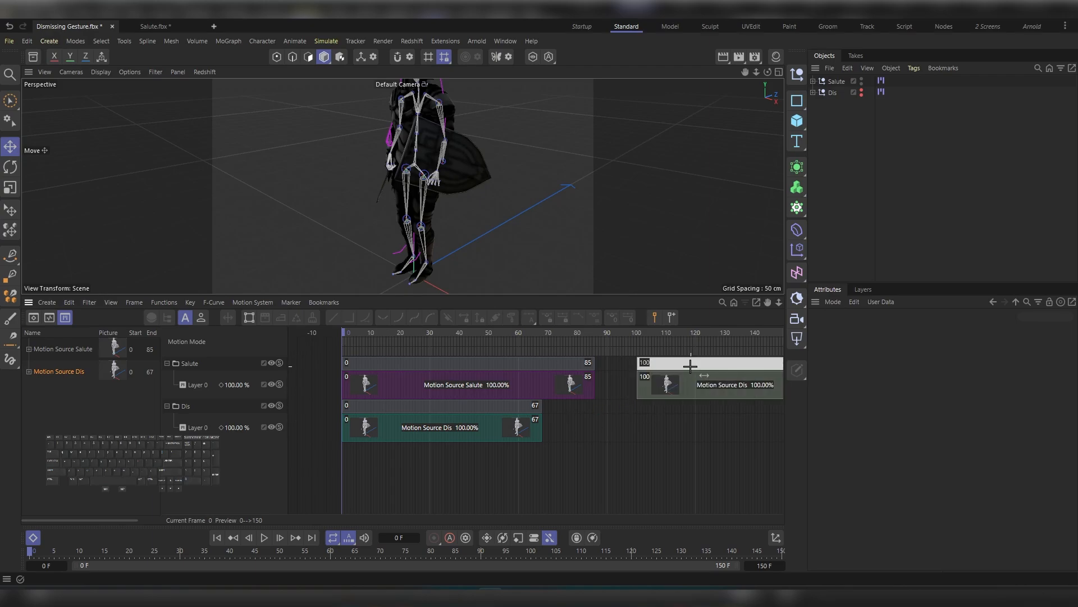
# Move the Dis clip on the Salute layer to start at frame 88 and play back the animation.
pyautogui.click(528, 383)
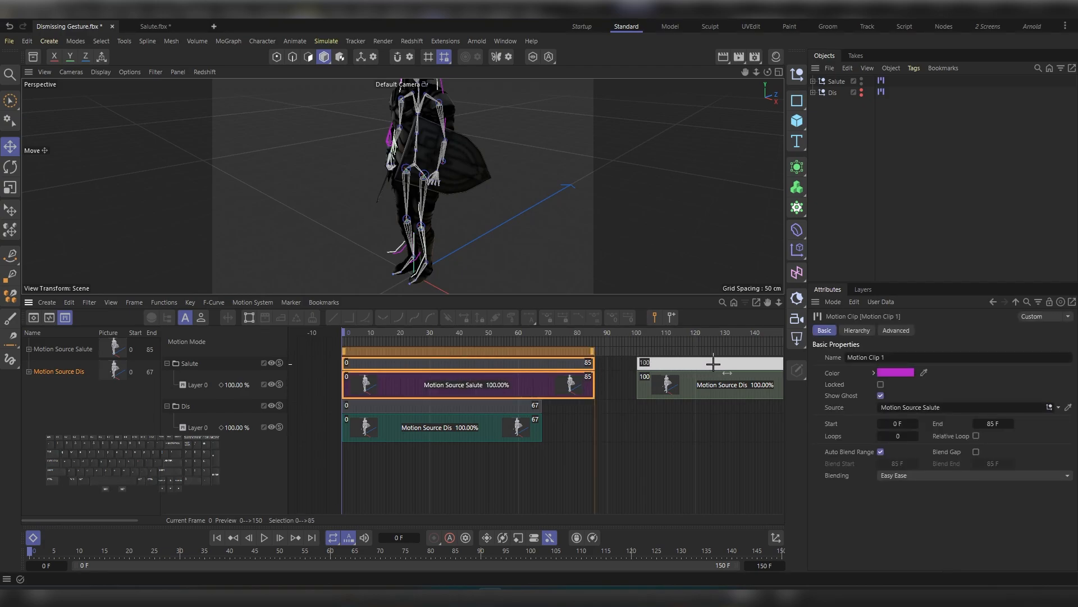
pyautogui.click(677, 365)
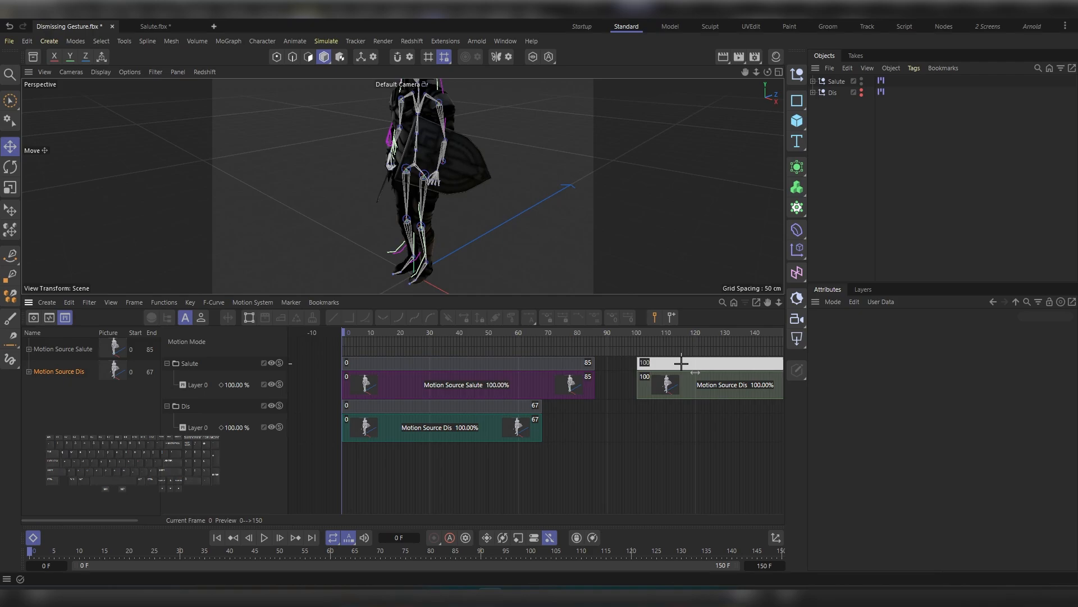
pyautogui.moveTo(528, 333); pyautogui.dragTo(481, 332)
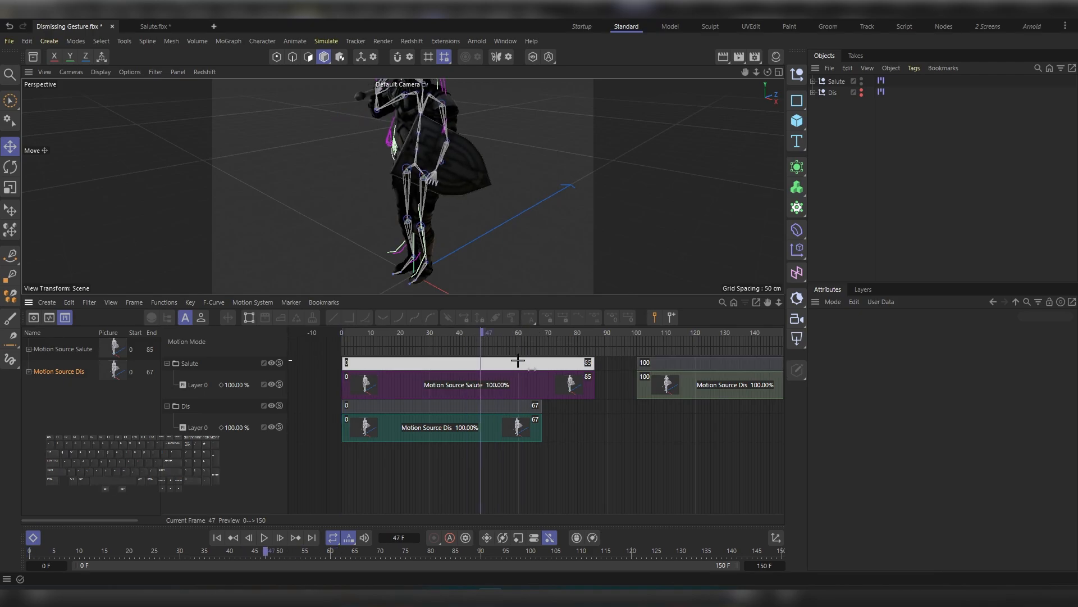
pyautogui.moveTo(664, 362); pyautogui.dragTo(629, 362)
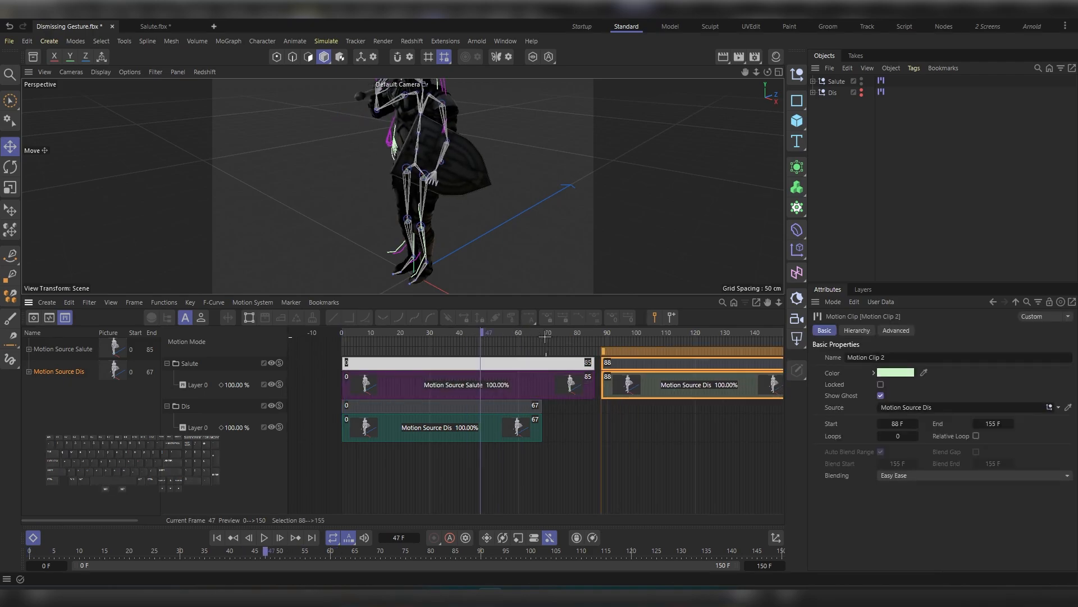
pyautogui.press('F8')
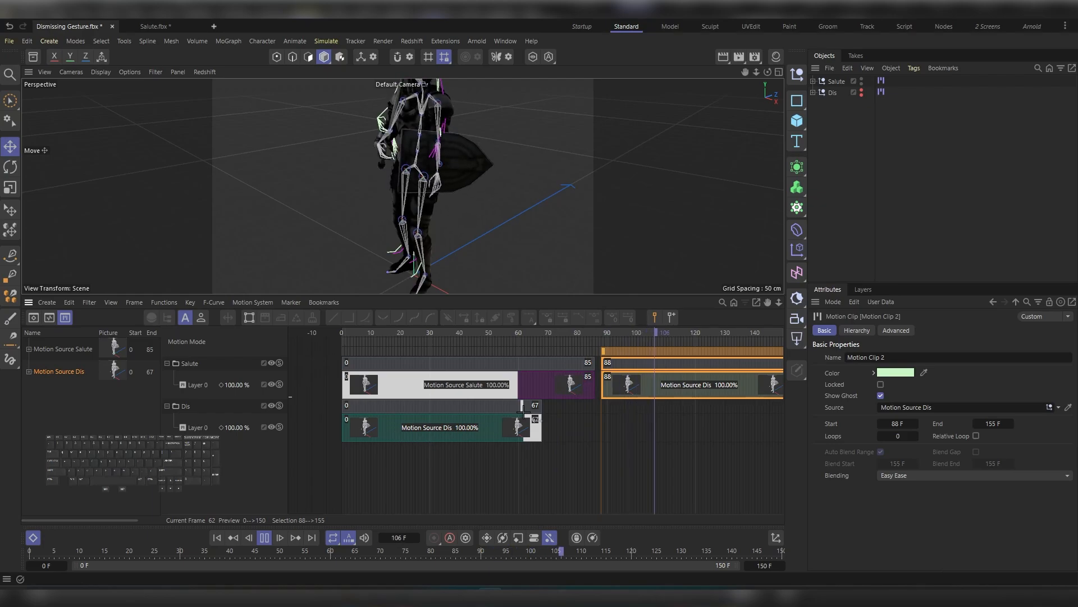
pyautogui.press('9')
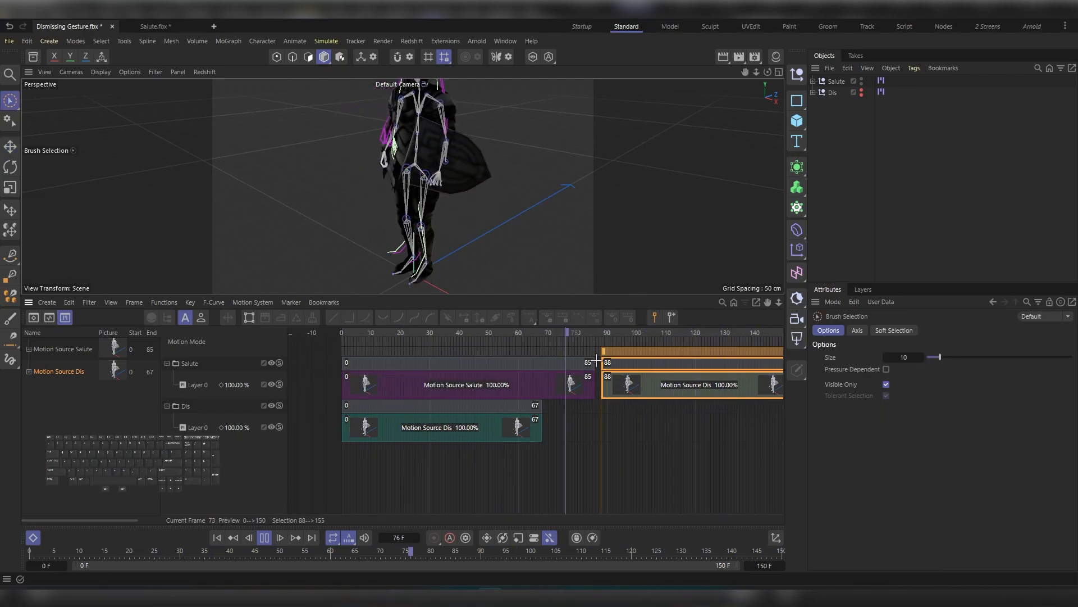
pyautogui.press('F8')
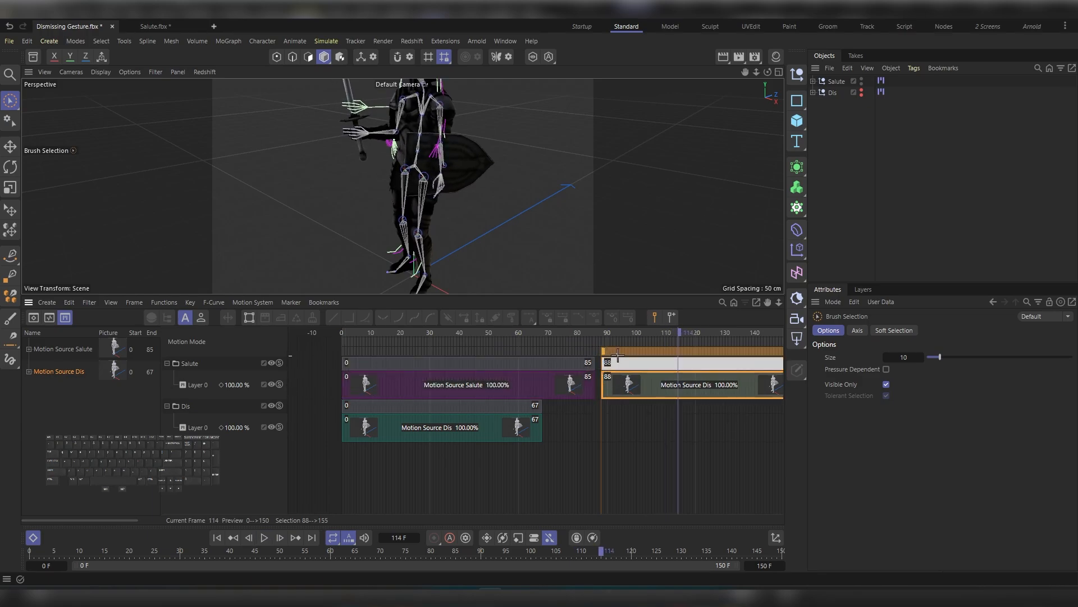
# Move the Dis clip to start at frame 76, overlapping the end of the Salute clip, and play back the blended animation.
pyautogui.moveTo(651, 362); pyautogui.dragTo(617, 366)
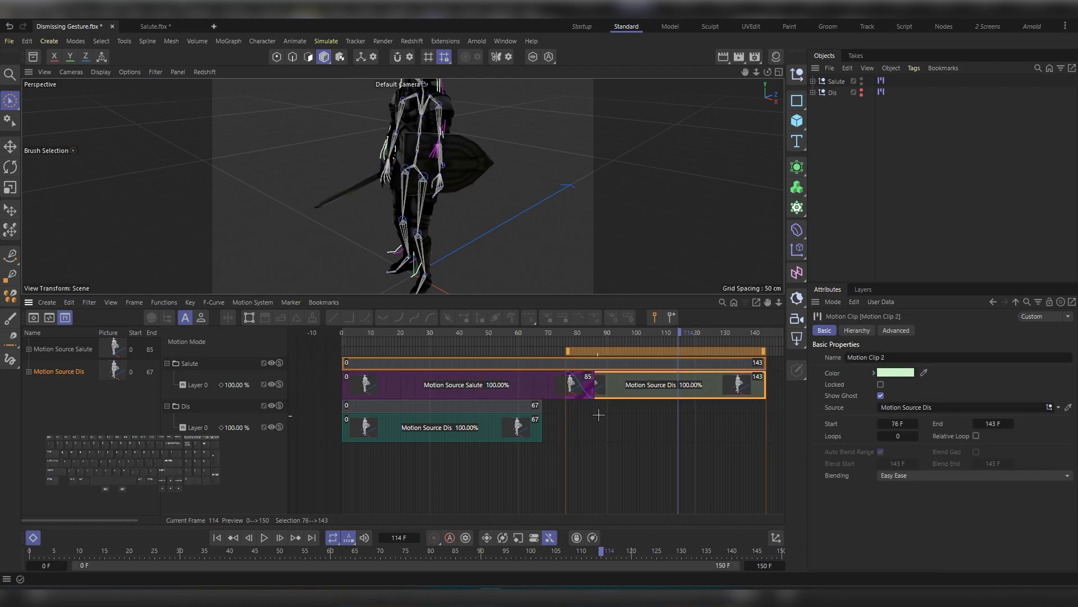
pyautogui.hotkey('shift', 'f')
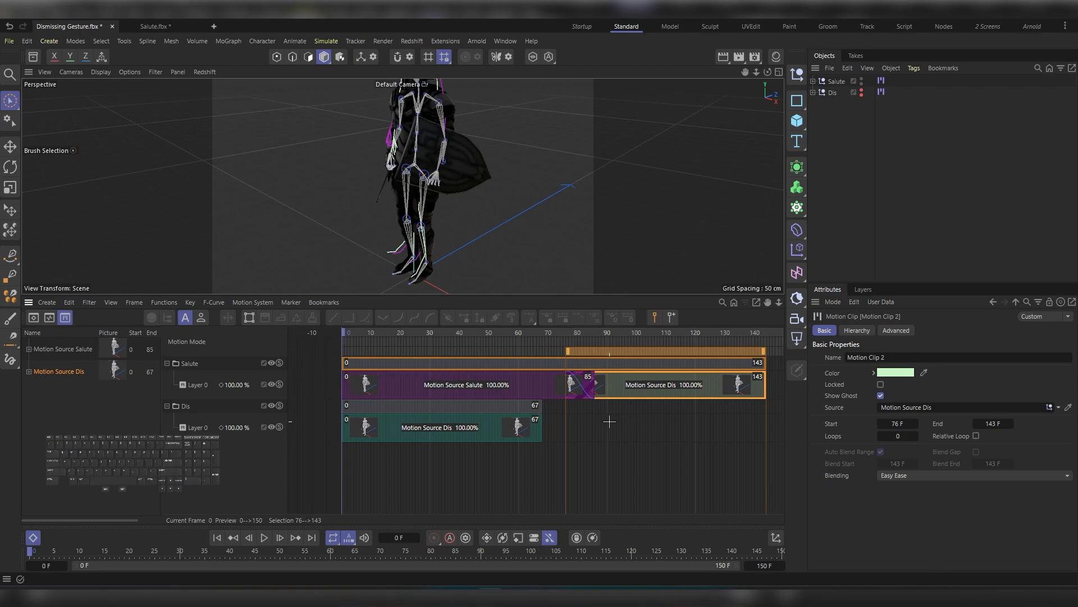
pyautogui.press('F8')
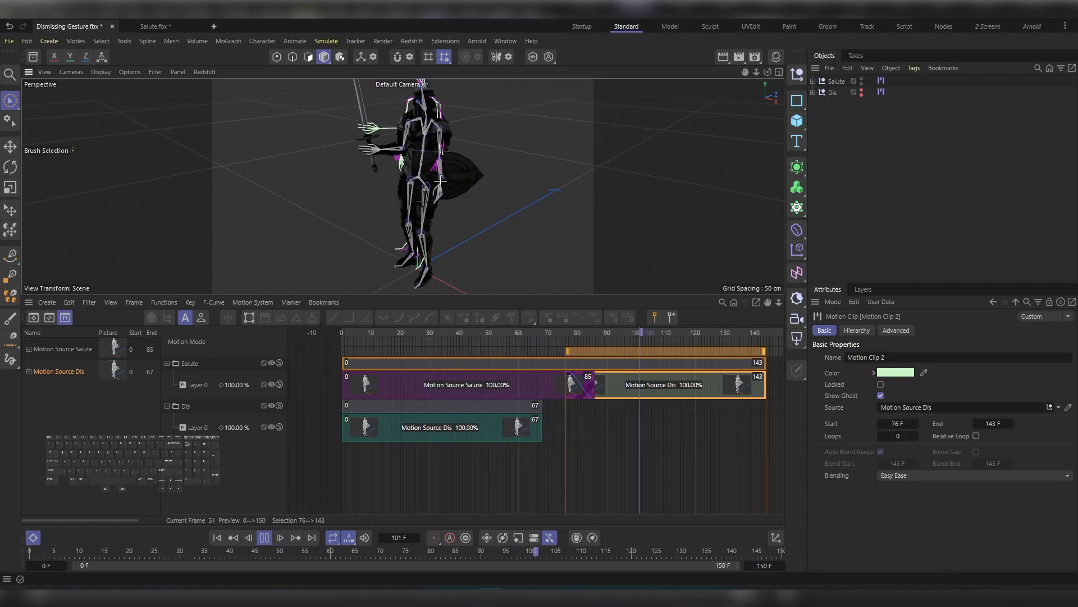
pyautogui.press('F8')
pyautogui.click(497, 383)
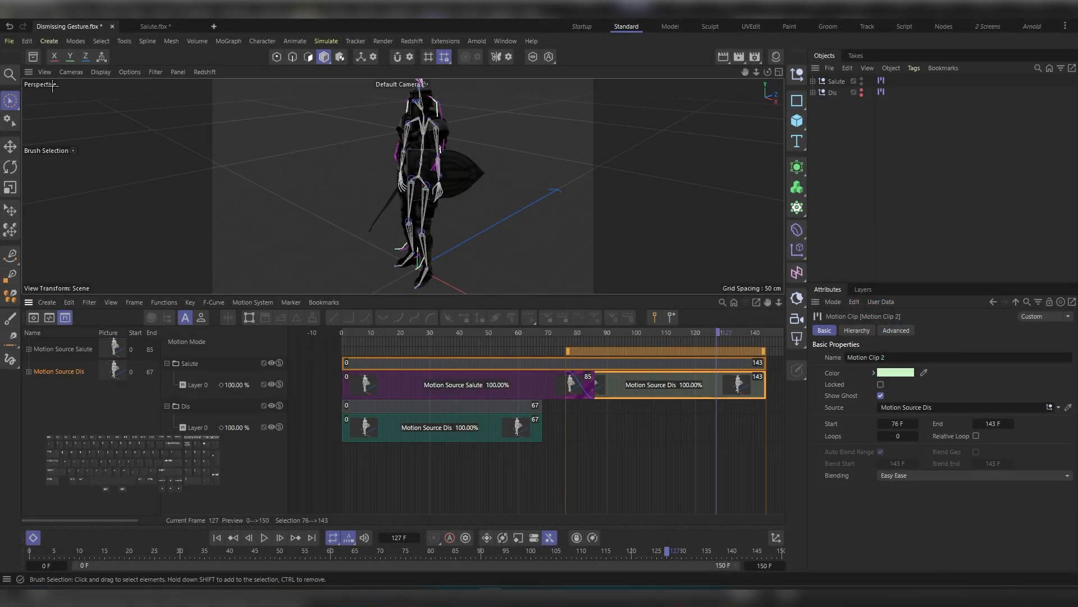
# Try to export the scene as glTF with transform, morph, skin and baked animation included.
pyautogui.click(8, 41)
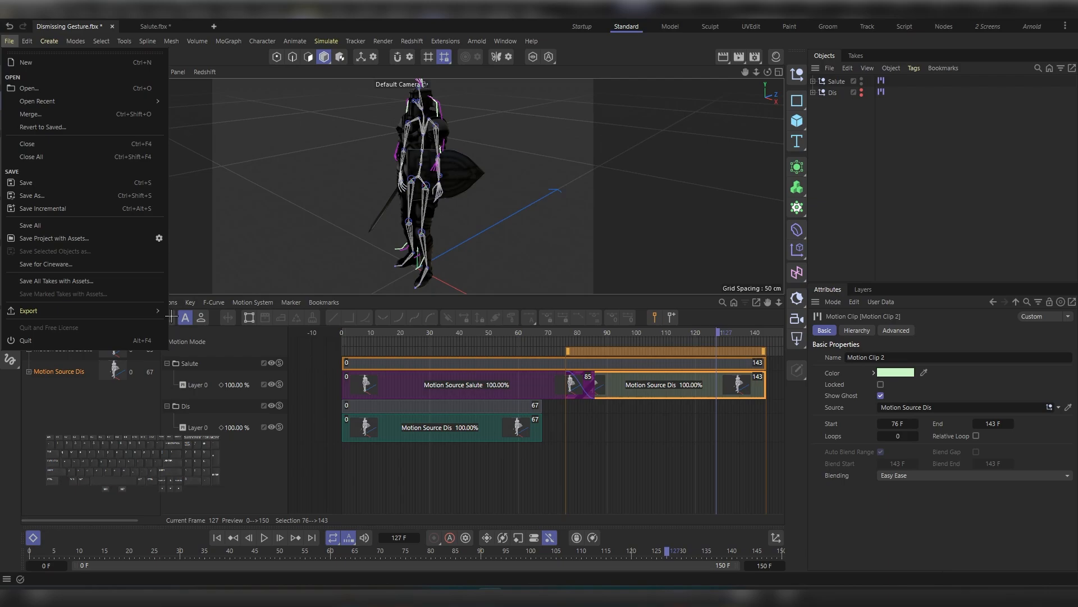
pyautogui.moveTo(159, 311)
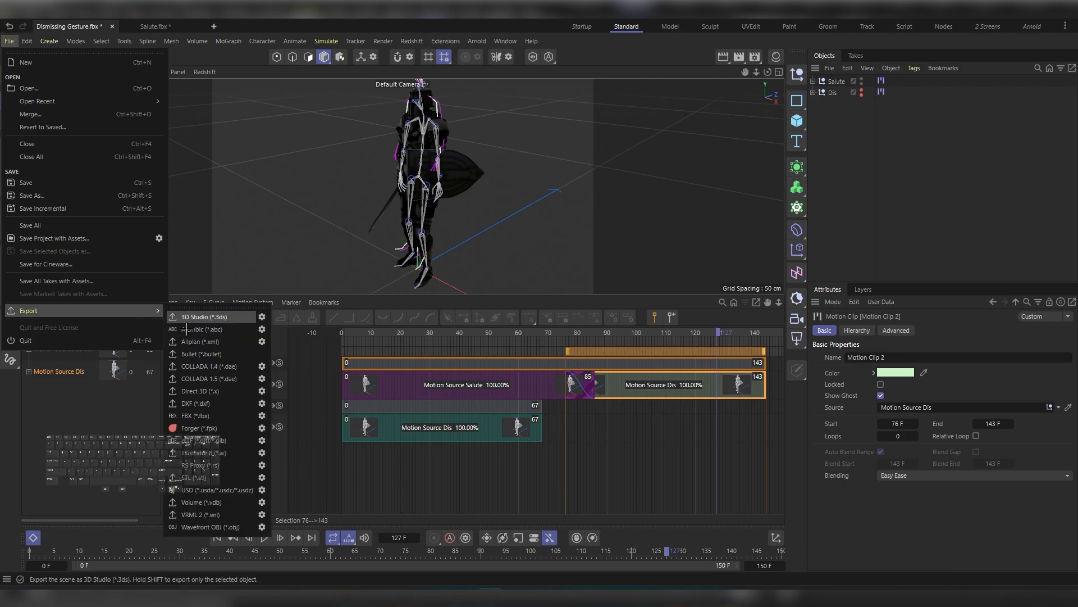
pyautogui.click(261, 441)
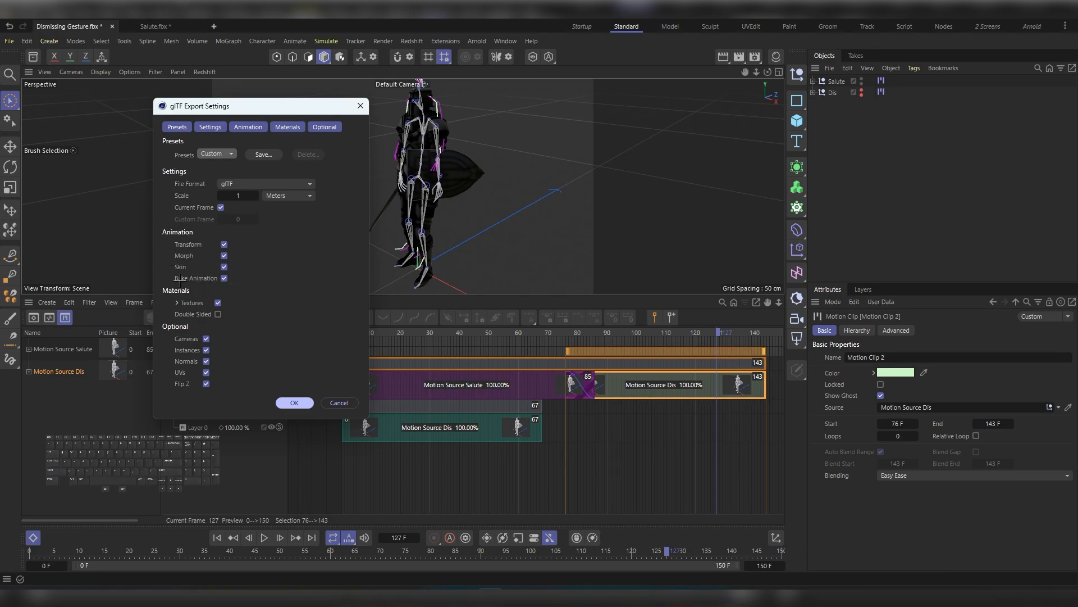
pyautogui.click(295, 402)
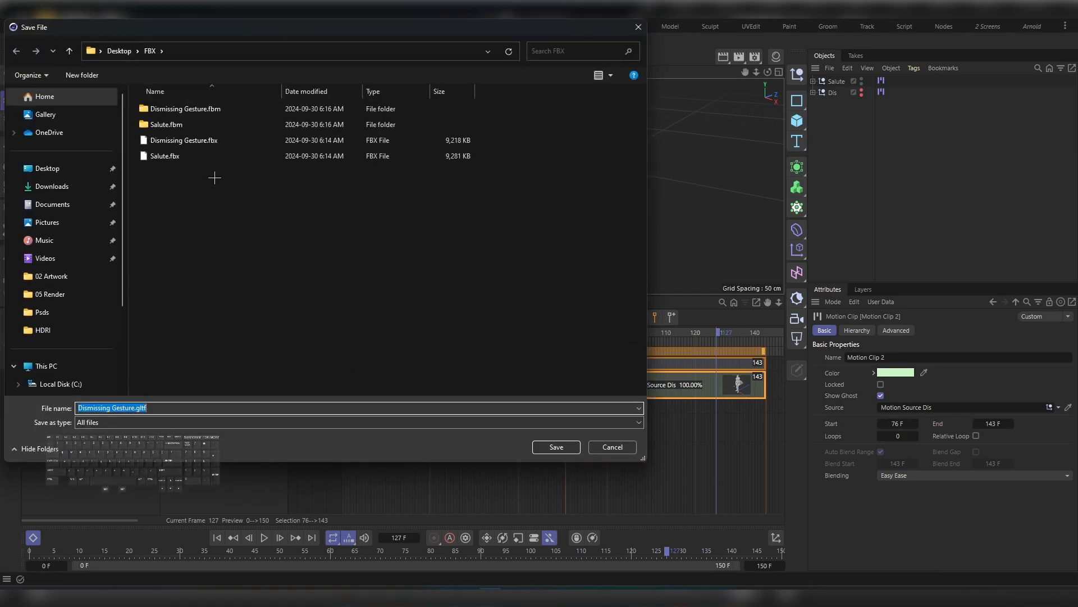
pyautogui.click(613, 446)
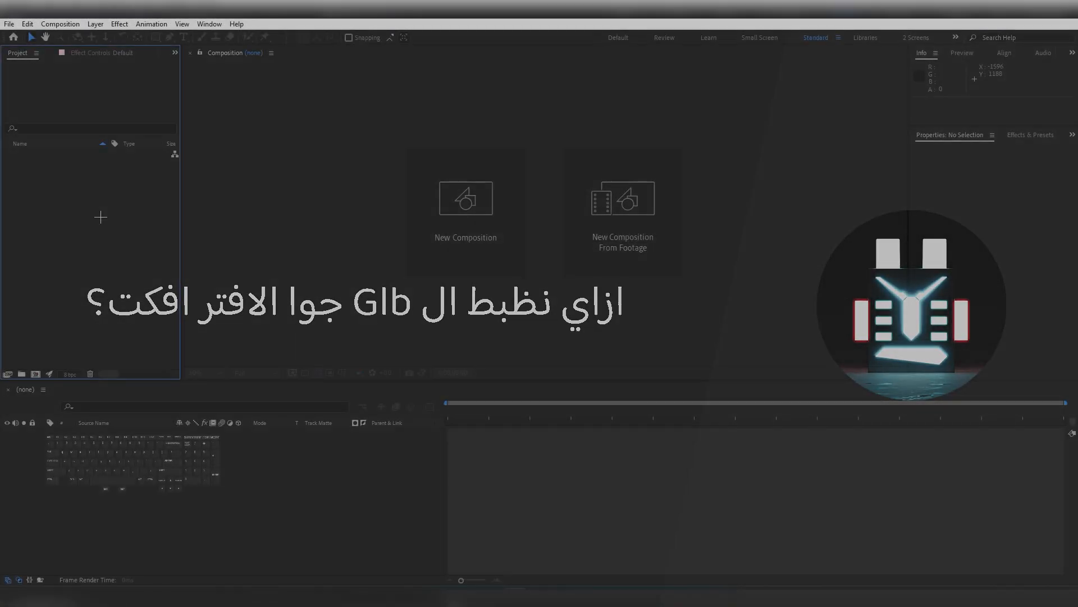
# Switch to After Effects, create a 1920x1080, 25 fps composition lasting one minute, and import Dismissing Gesture.gltf from the glbs folder.
pyautogui.click(36, 374)
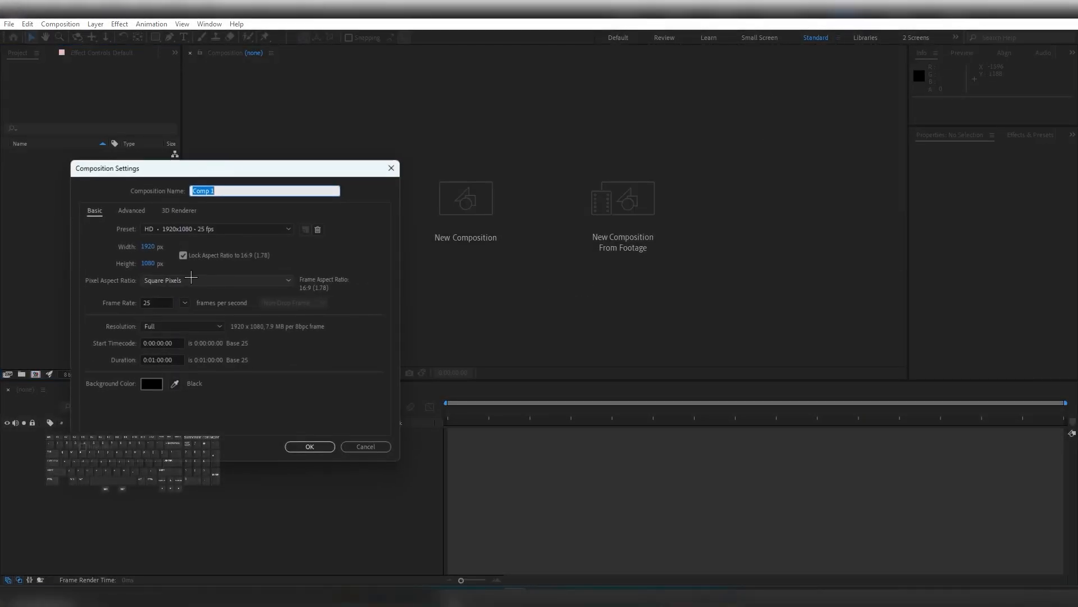
pyautogui.click(311, 446)
pyautogui.doubleClick(89, 236)
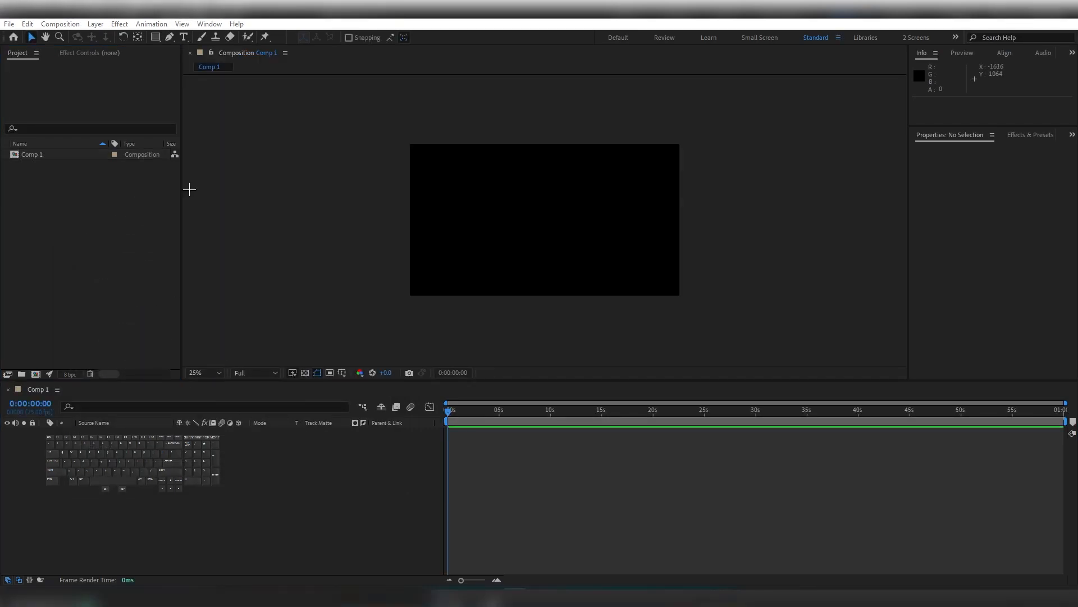
pyautogui.click(119, 62)
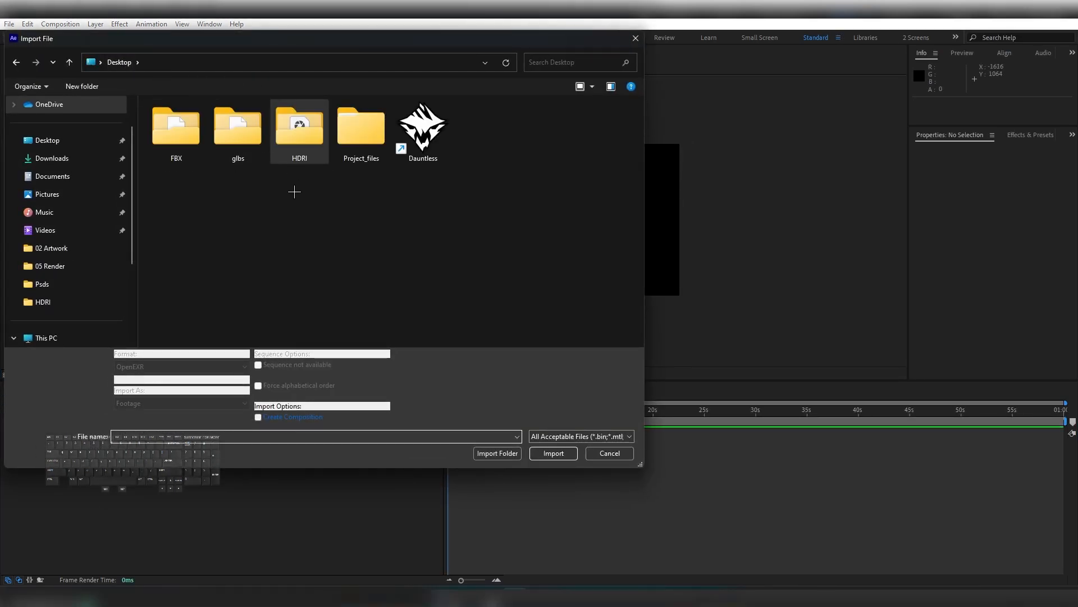
pyautogui.doubleClick(236, 128)
pyautogui.doubleClick(202, 120)
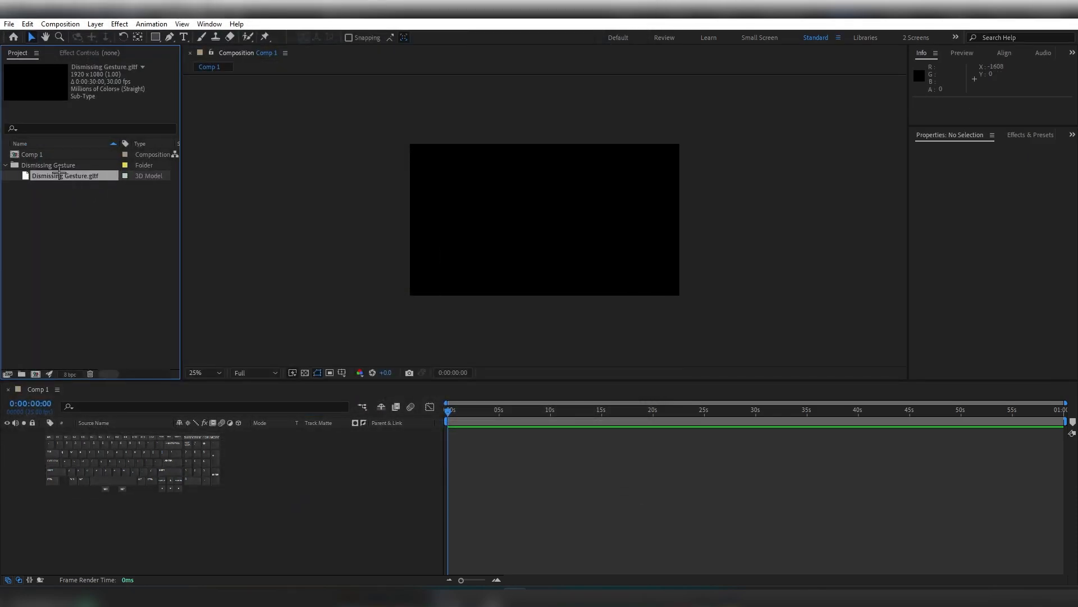
# Add the Dismissing Gesture model to Comp 1 using Meters as model units and move it down to a Y position of about 874.
pyautogui.moveTo(61, 173); pyautogui.dragTo(495, 242)
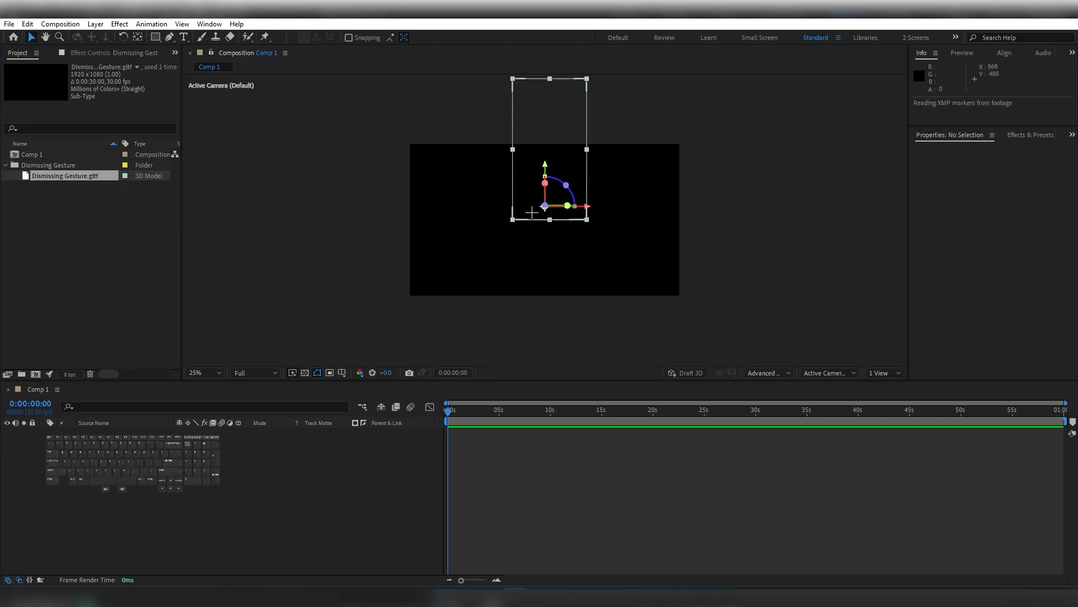
pyautogui.click(247, 223)
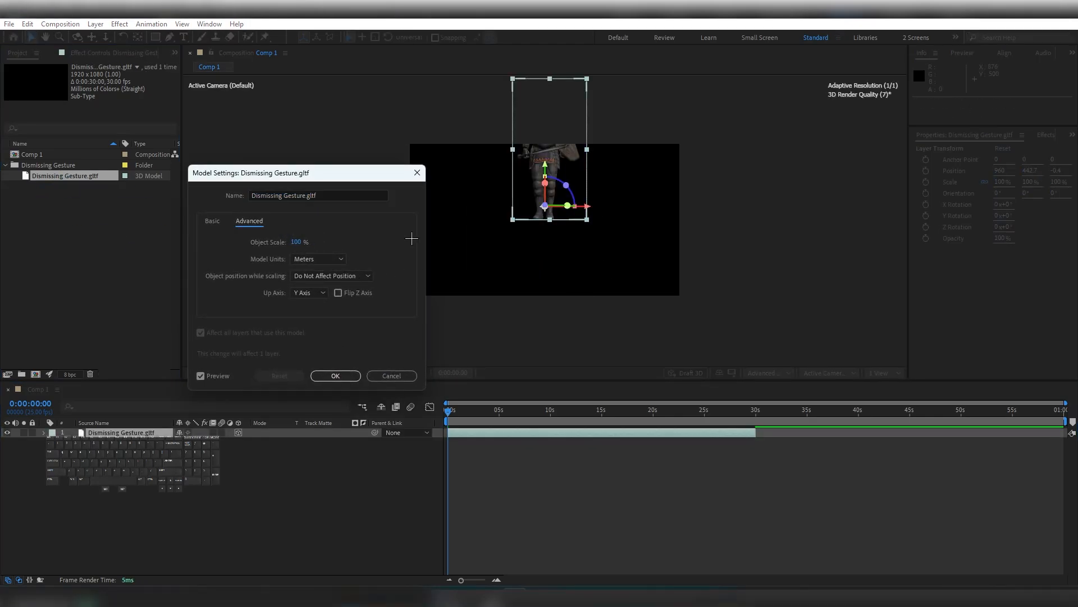
pyautogui.click(264, 258)
pyautogui.click(335, 375)
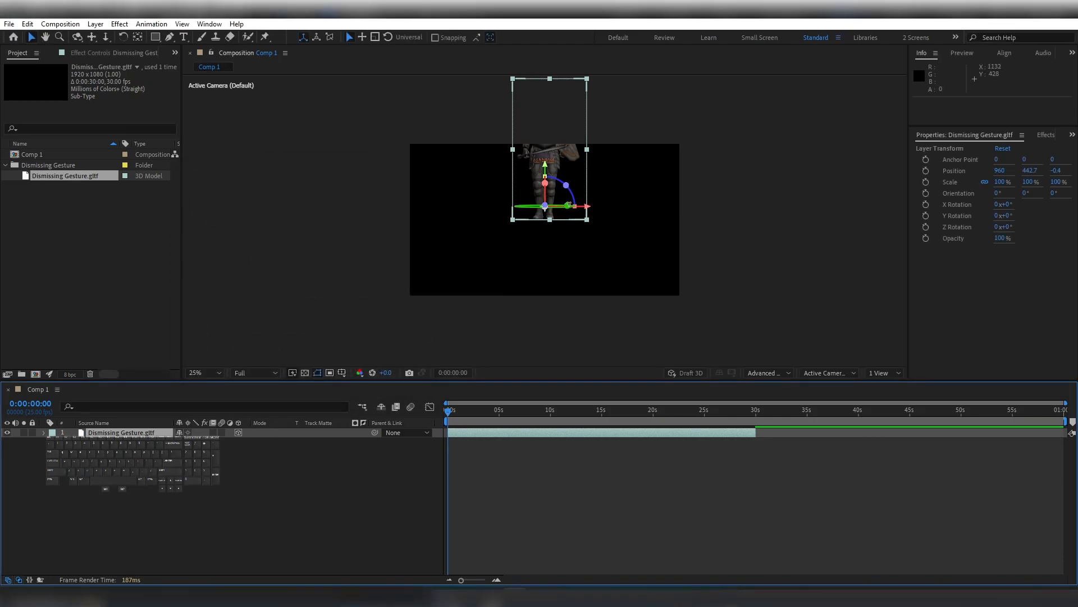
pyautogui.moveTo(555, 153); pyautogui.dragTo(569, 224)
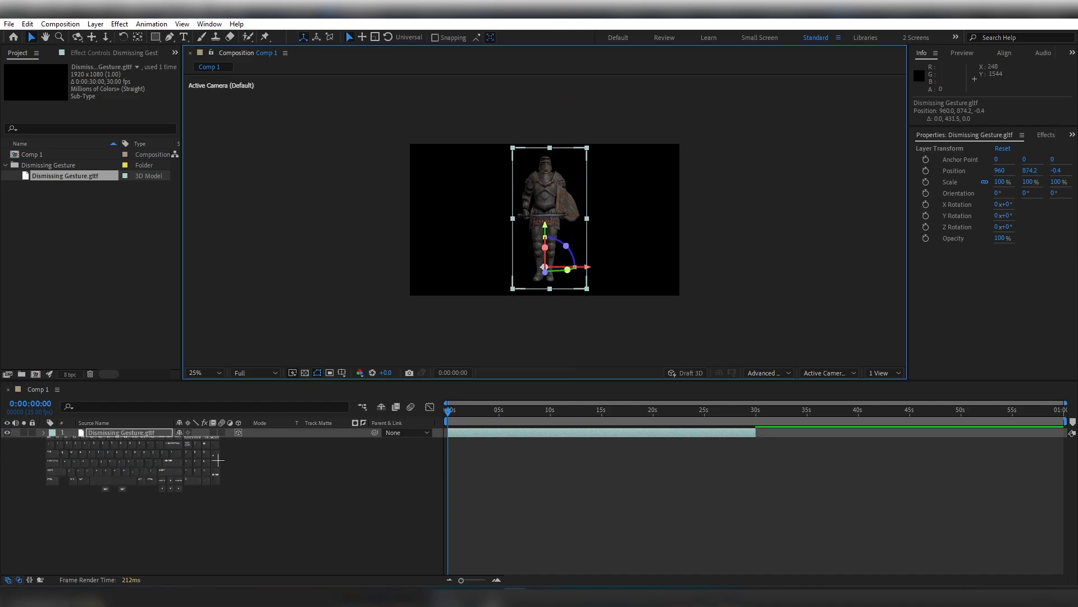
# Set the model layer's animation option to the embedded 0:00:06:00 animation and preview it in the composition.
pyautogui.click(44, 433)
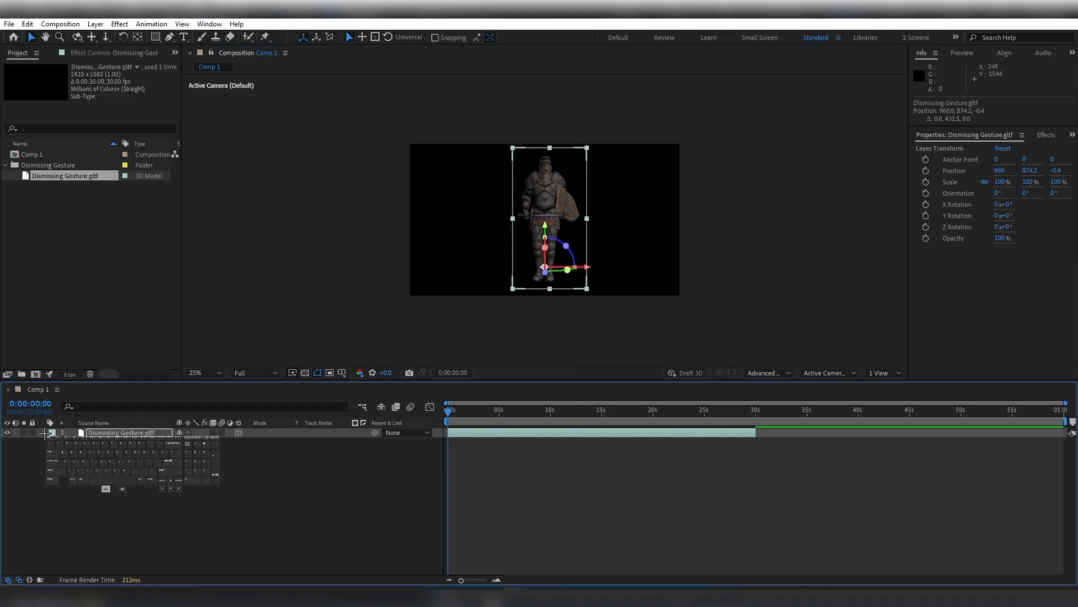
pyautogui.click(51, 461)
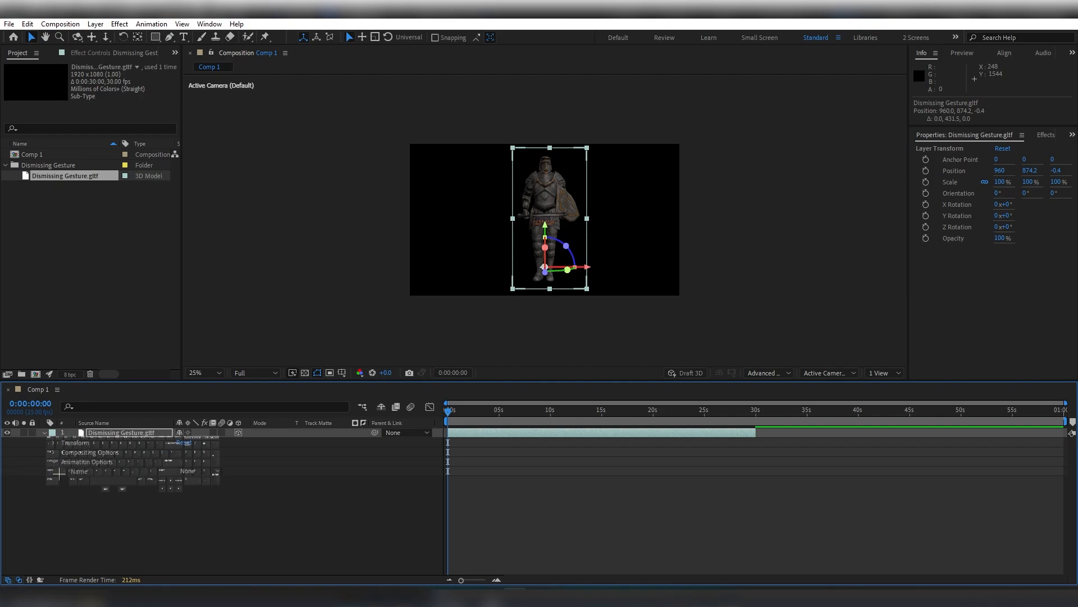
pyautogui.click(191, 471)
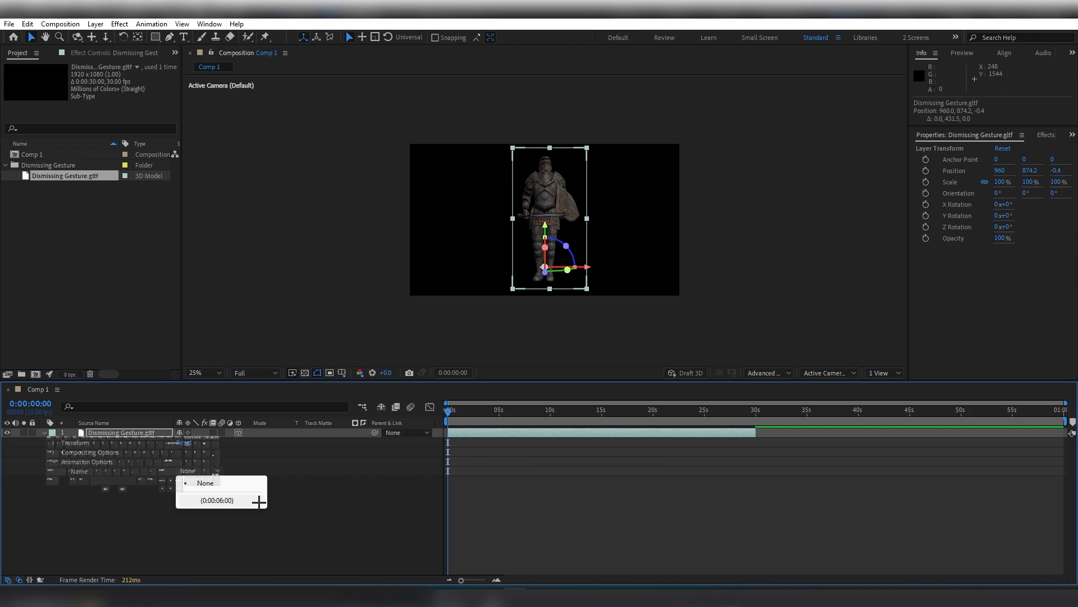
pyautogui.click(259, 500)
pyautogui.click(502, 490)
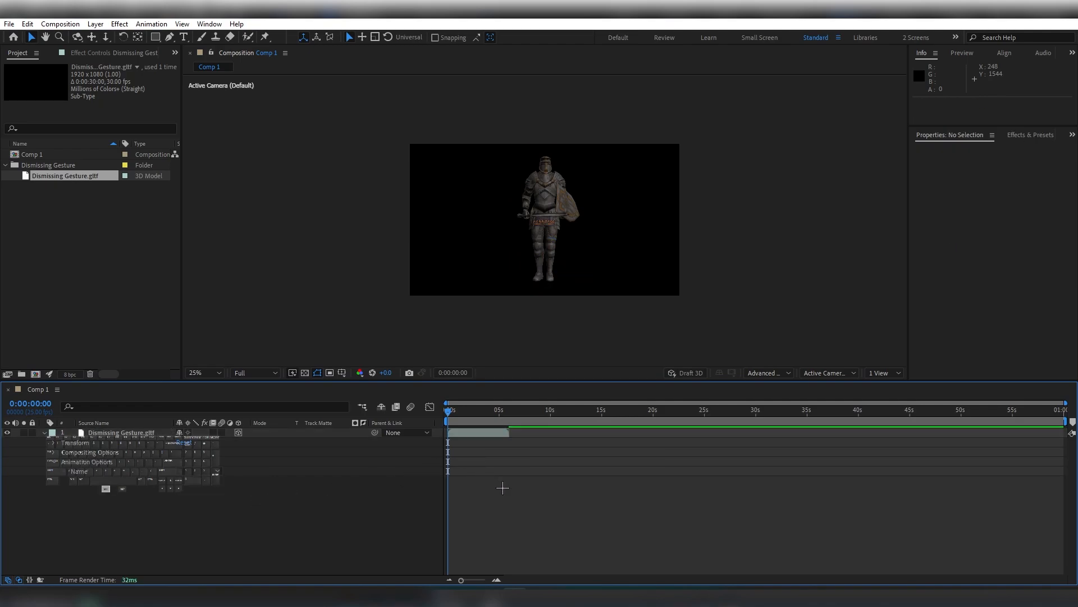
pyautogui.press('space')
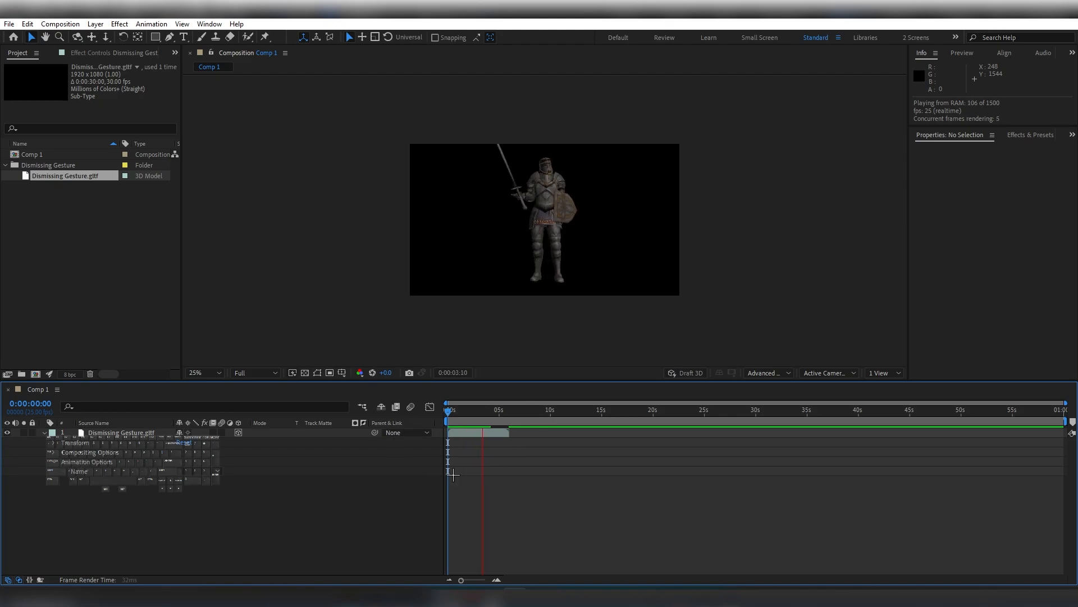
pyautogui.press('space')
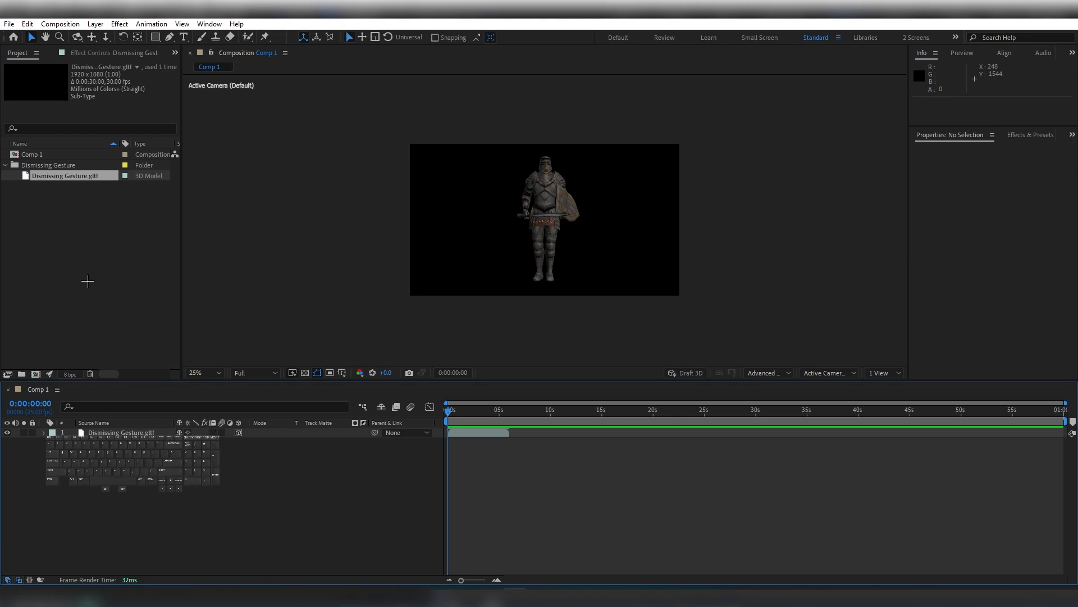
# Import zwartkops_straight_afternoon_4k.exr from the HDRI folder and add it to Comp 1 as a hidden layer above the model.
pyautogui.doubleClick(106, 270)
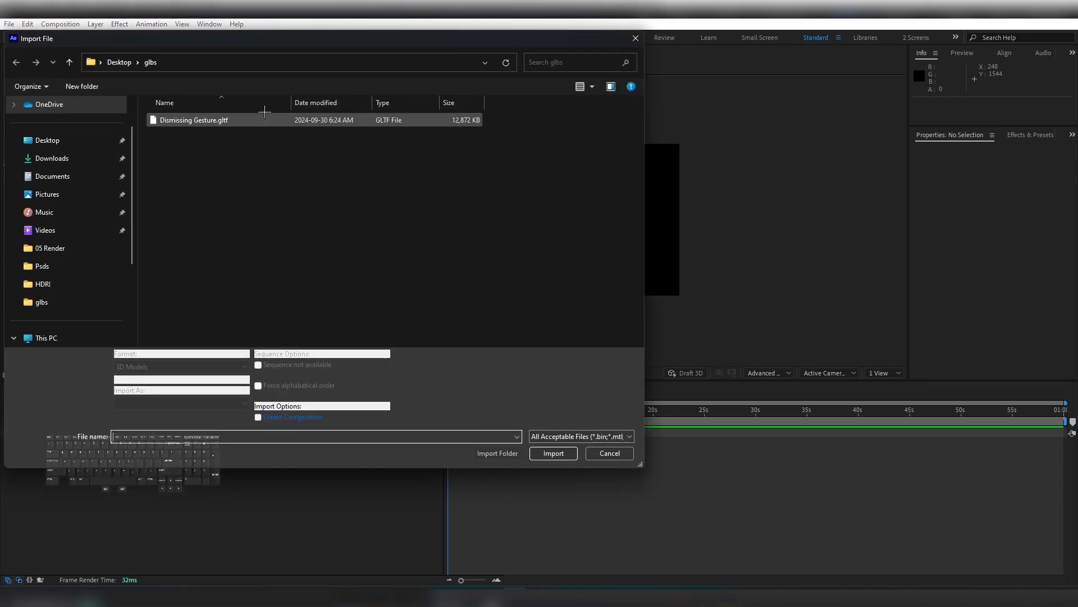
pyautogui.click(119, 62)
pyautogui.doubleClick(301, 126)
pyautogui.doubleClick(299, 132)
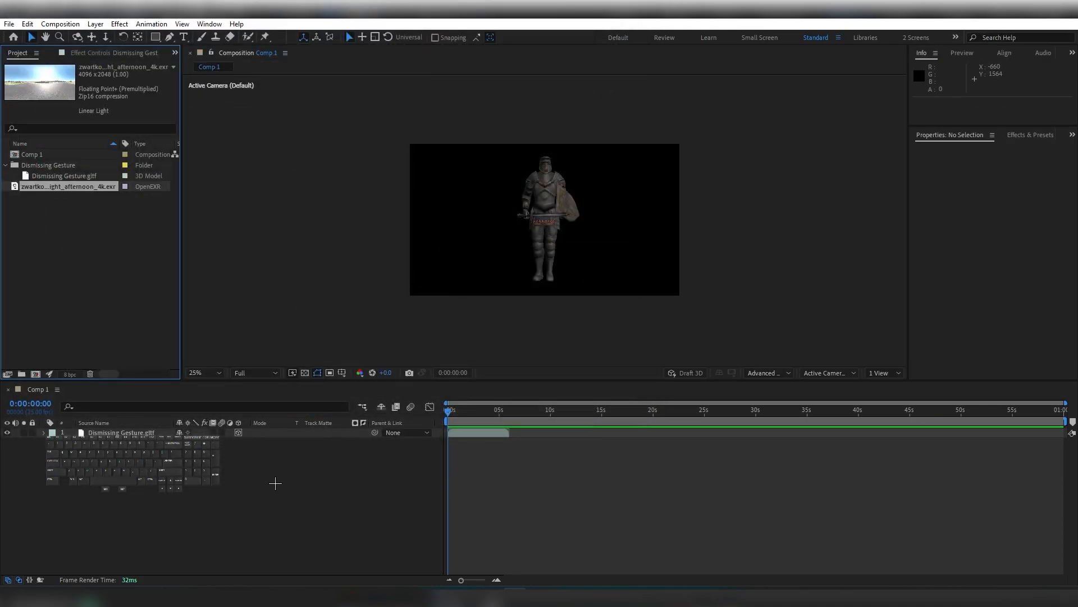
pyautogui.moveTo(58, 187); pyautogui.dragTo(126, 436)
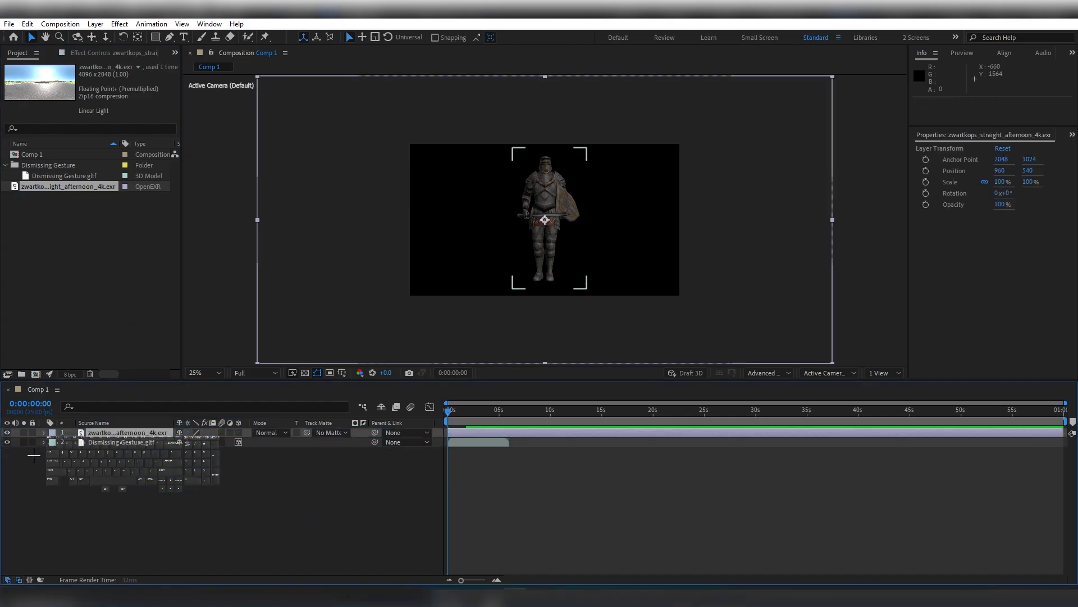
pyautogui.click(8, 431)
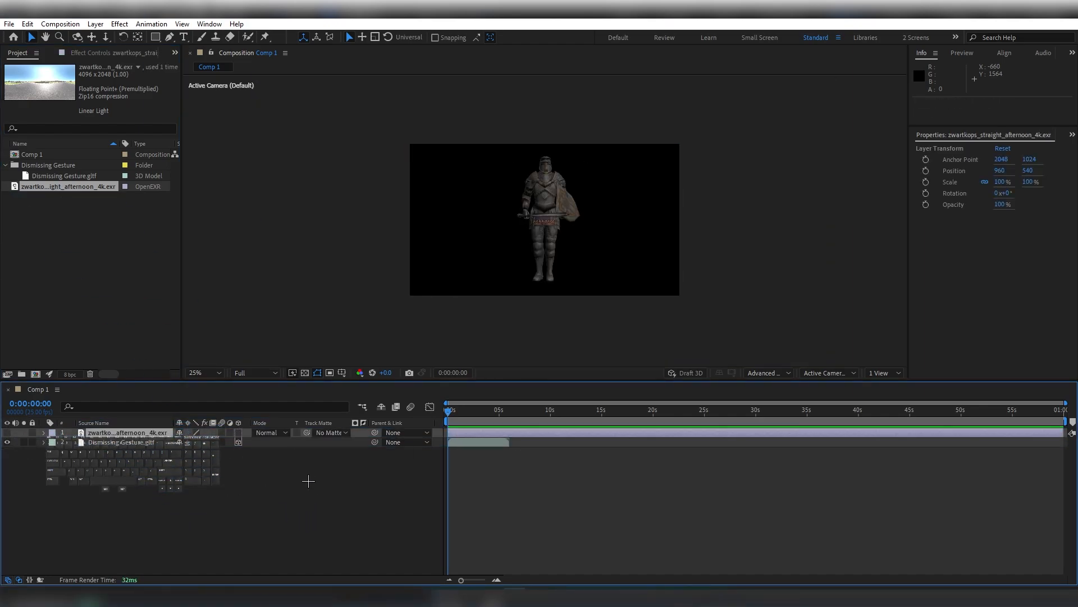
# Create a 1920x1080 white solid, place it beneath the Dismissing Gesture model layer, and make it a 3D layer.
pyautogui.click(245, 494)
pyautogui.hotkey('ctrl', 'y')
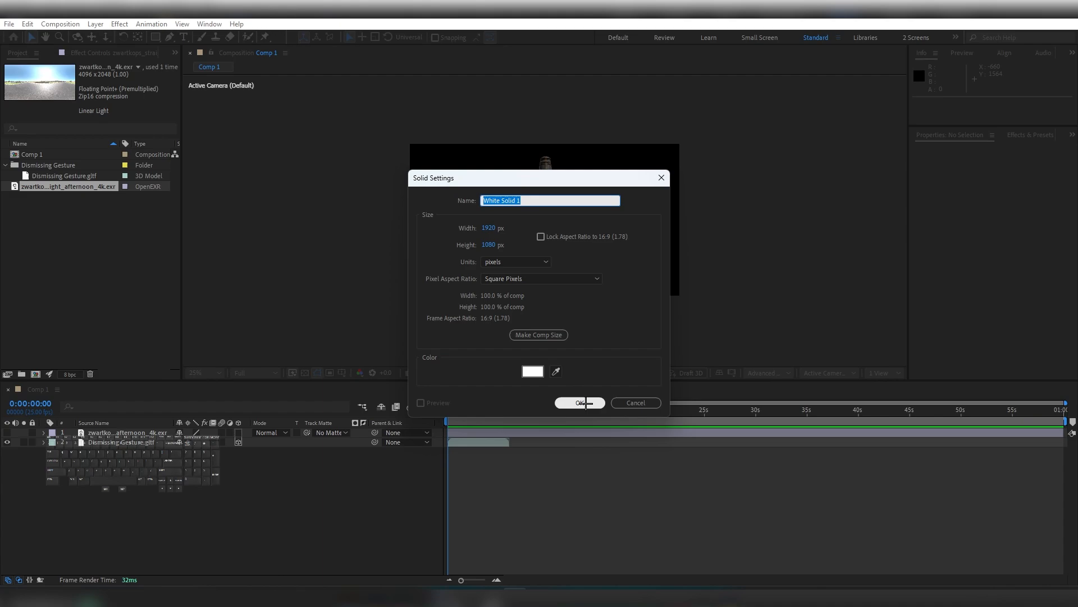
pyautogui.click(586, 403)
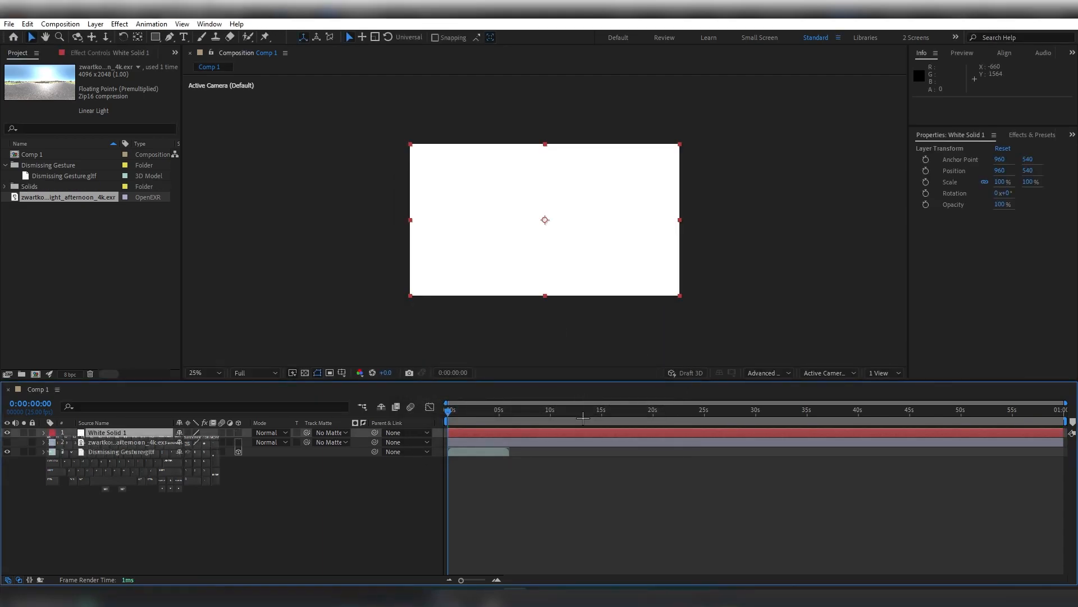
pyautogui.moveTo(135, 432); pyautogui.dragTo(136, 501)
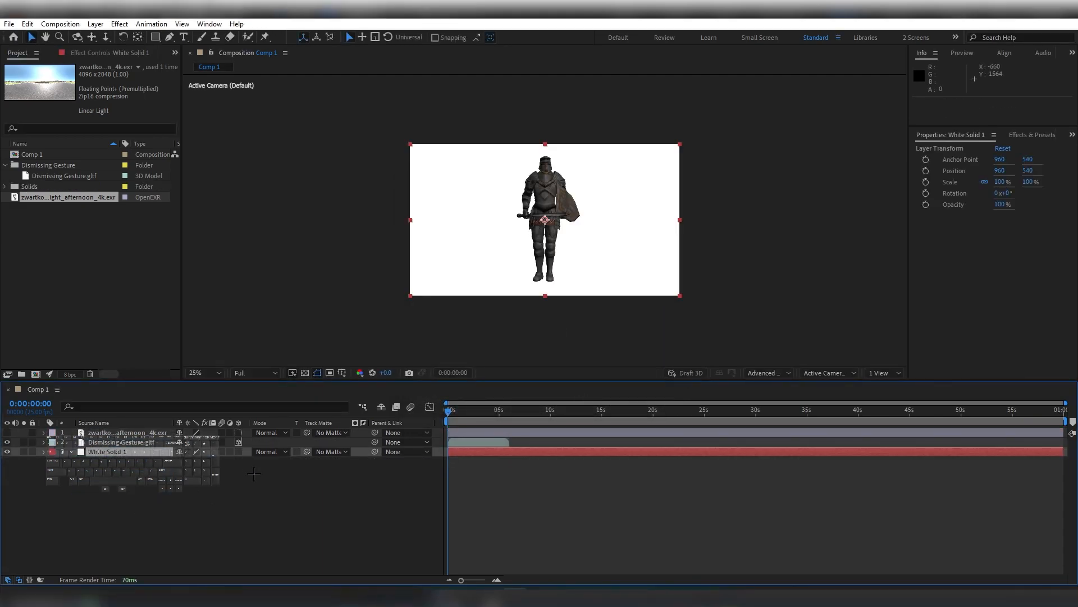
pyautogui.click(248, 473)
pyautogui.click(238, 451)
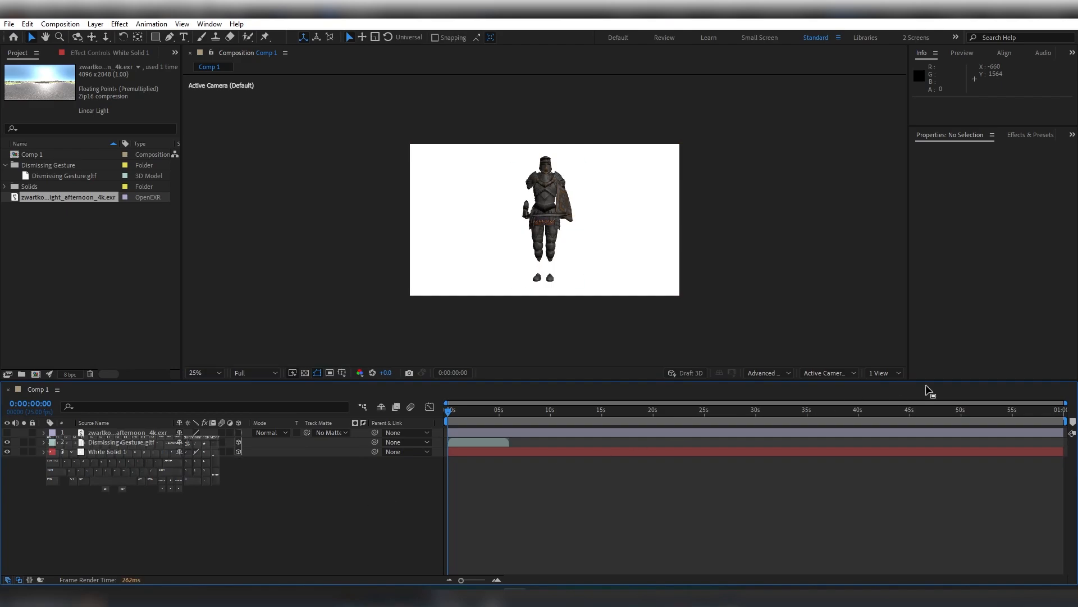
# Show the composition in four views and lay the white solid flat by setting its X orientation to 90°.
pyautogui.click(883, 373)
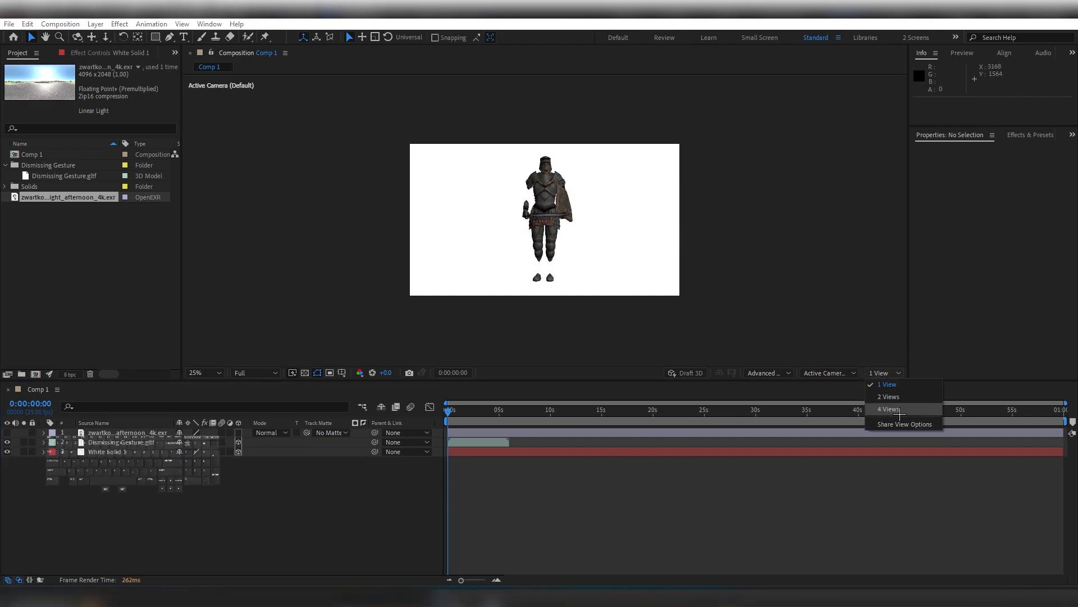
pyautogui.click(883, 410)
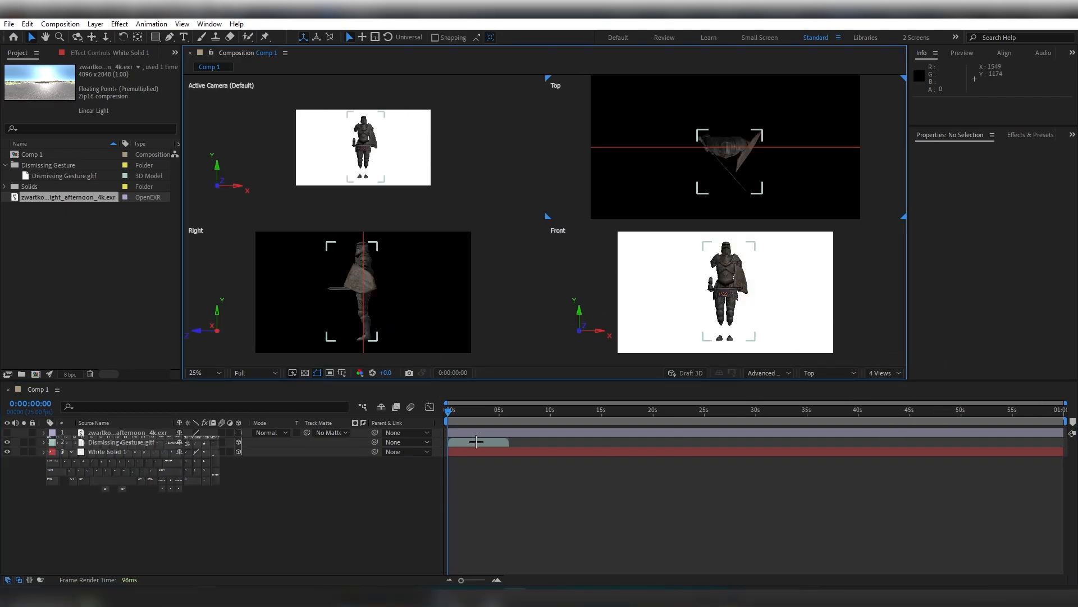
pyautogui.click(478, 452)
pyautogui.press('r')
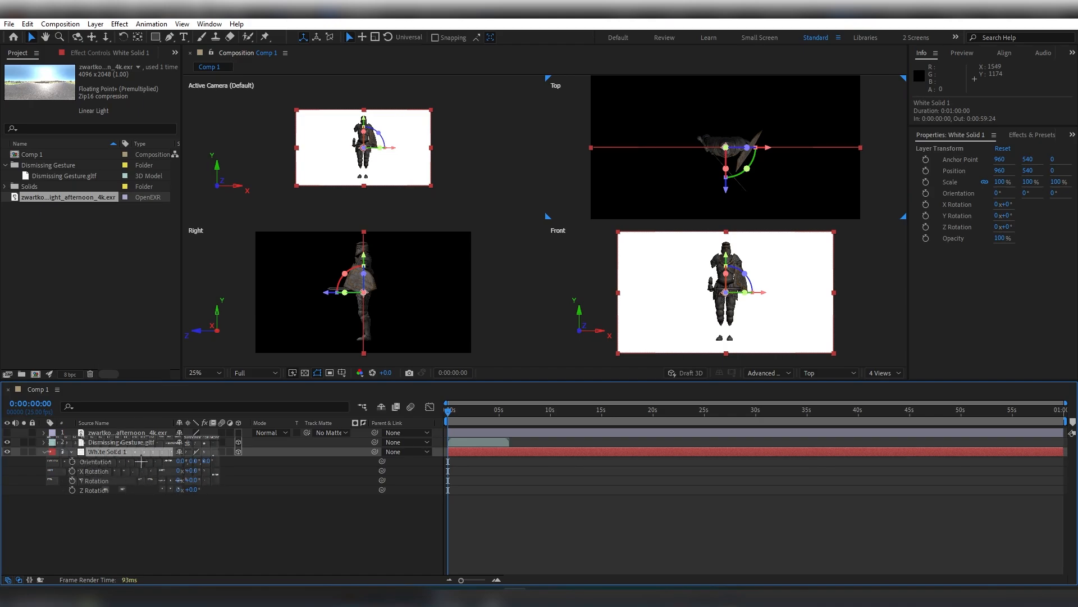
pyautogui.click(181, 462)
pyautogui.write('90')
pyautogui.press('Return')
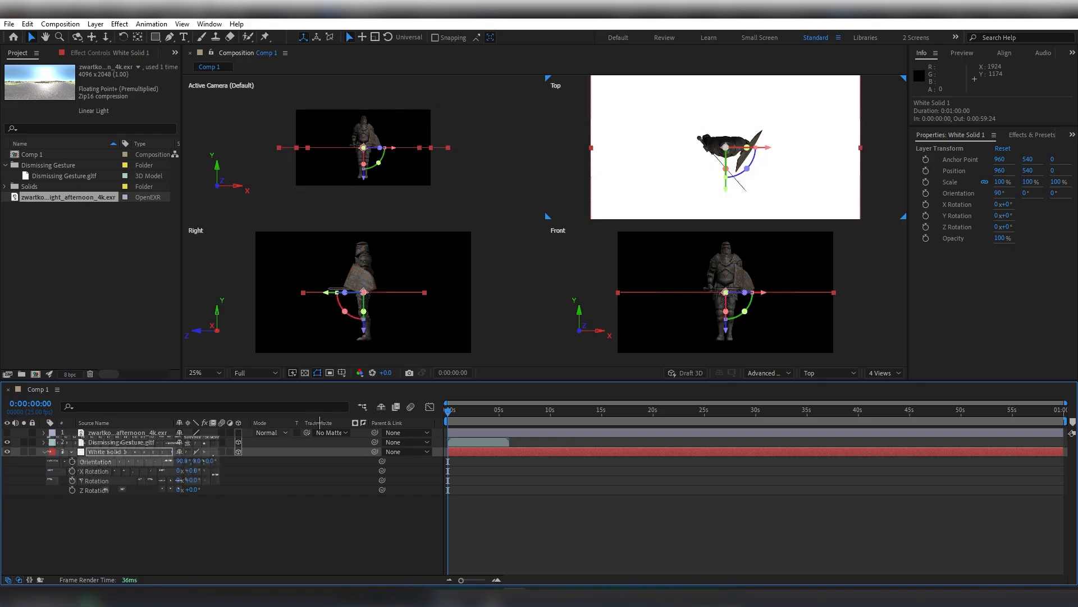
# Scale the white solid to about 344% and lower it to a Y position of about 970, under the knight's feet.
pyautogui.press('s')
pyautogui.moveTo(194, 462); pyautogui.dragTo(373, 460)
pyautogui.moveTo(365, 330); pyautogui.dragTo(371, 384)
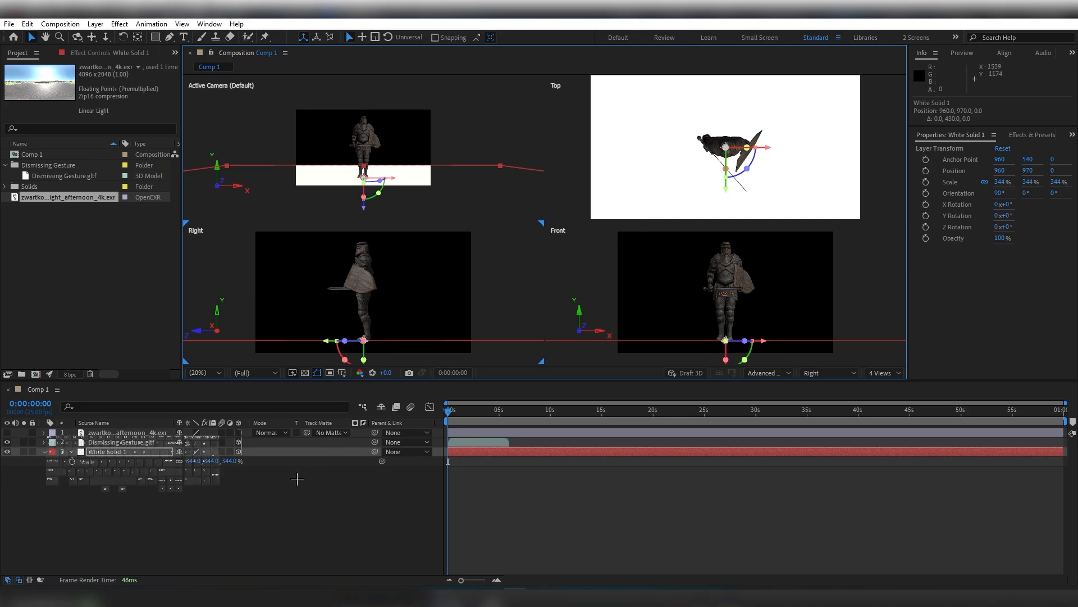
# Select Advanced 3D as the renderer in Comp 1's settings and return the composition to a single view.
pyautogui.click(253, 506)
pyautogui.hotkey('ctrl', 'k')
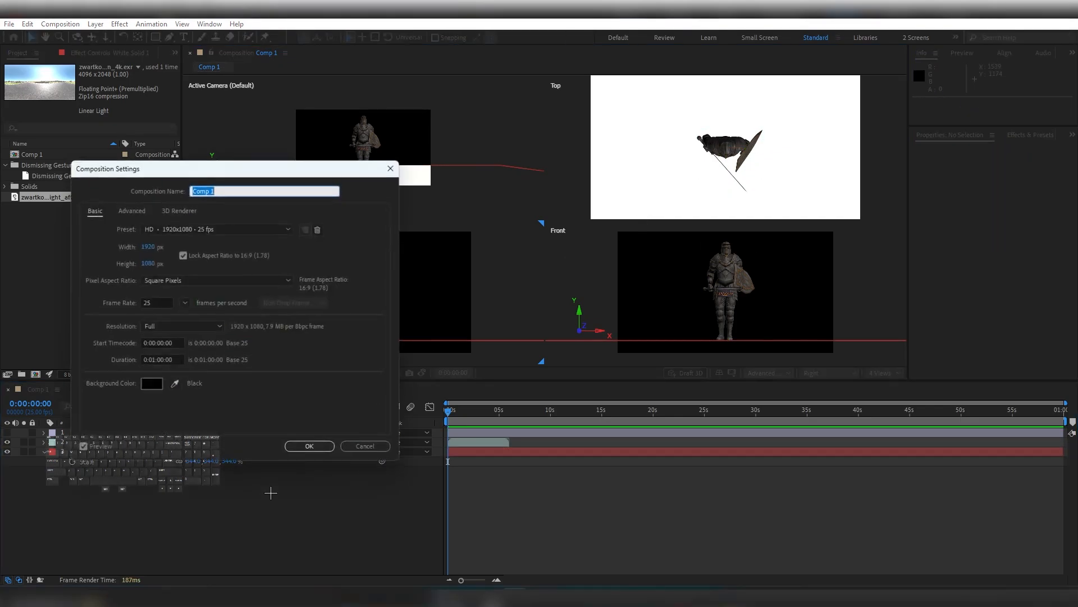
pyautogui.click(176, 210)
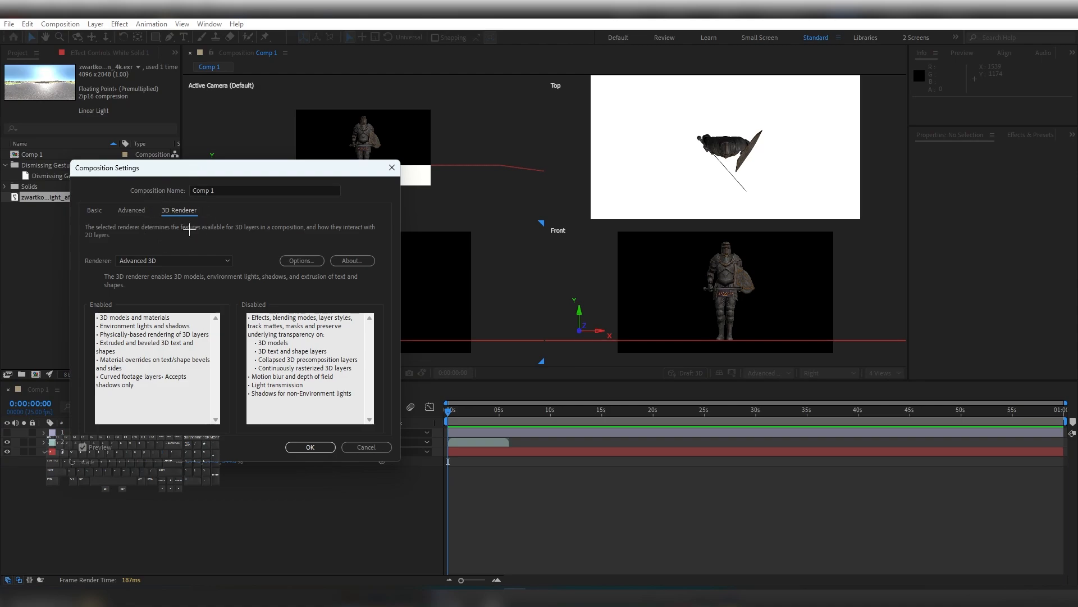
pyautogui.click(226, 261)
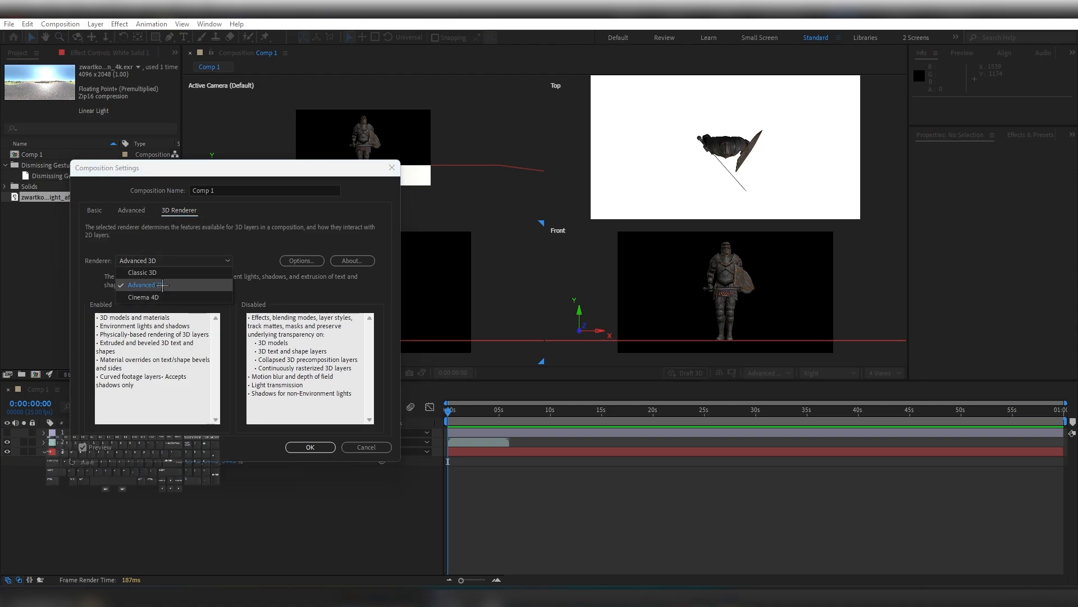
pyautogui.click(162, 285)
pyautogui.click(315, 448)
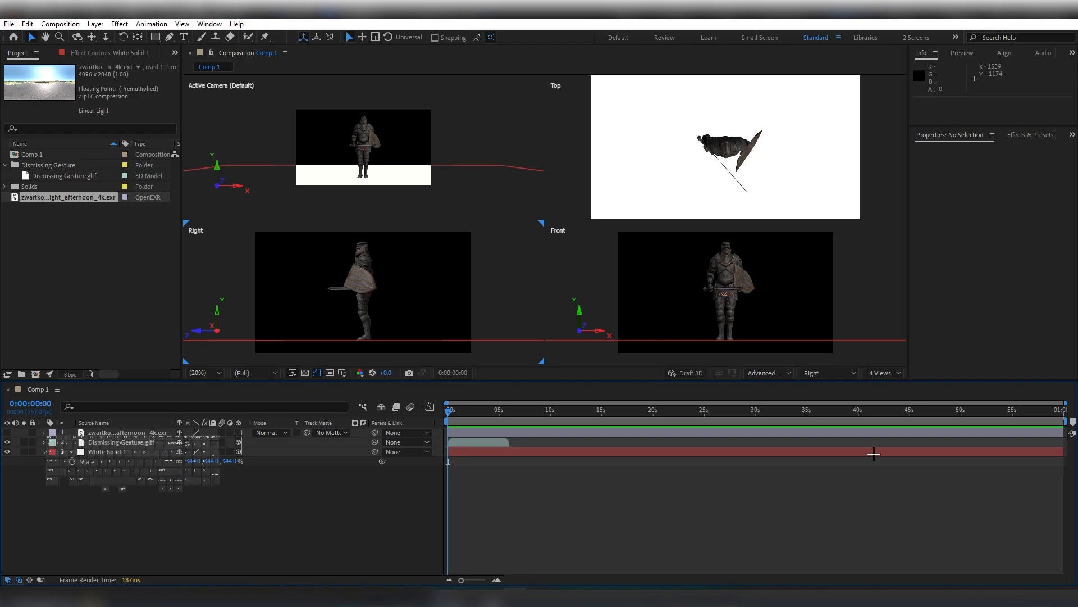
pyautogui.click(882, 373)
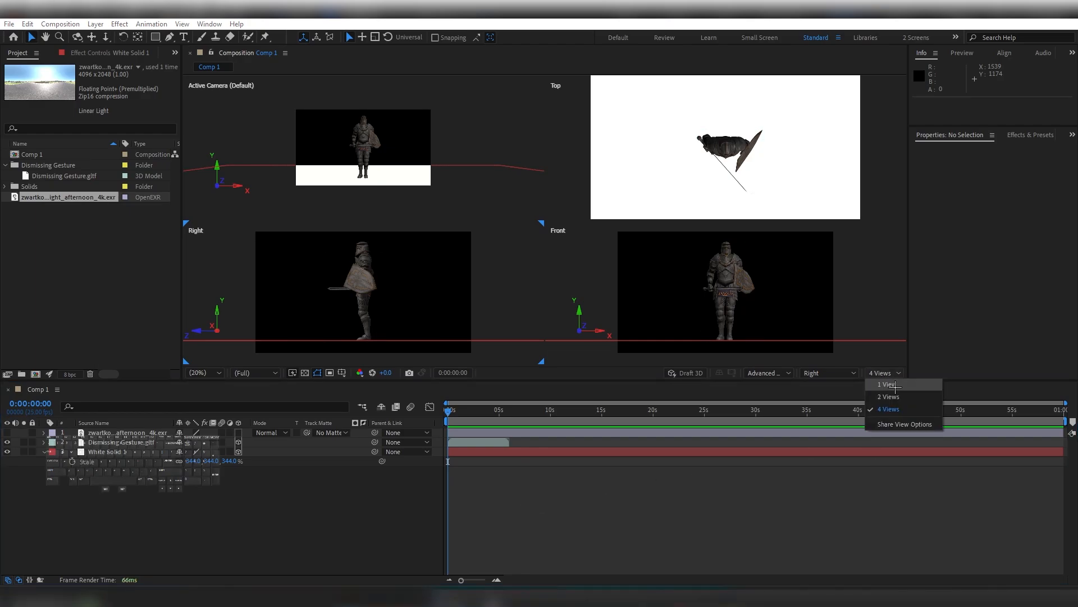
pyautogui.click(896, 385)
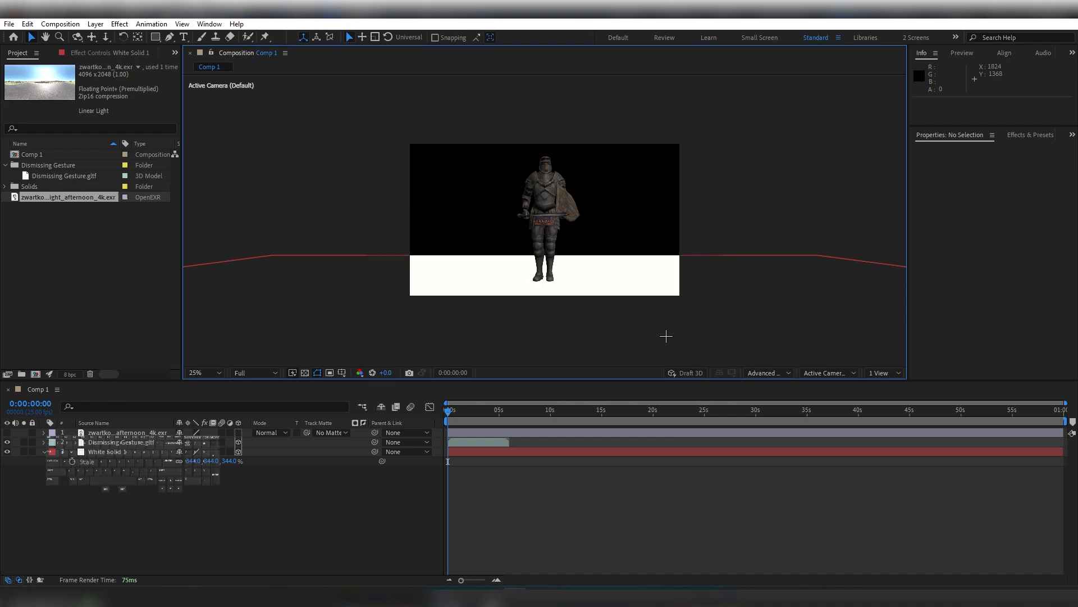
# Add an Environment light at 100% intensity, with shadow casting on and 100% shadow darkness.
pyautogui.click(202, 507)
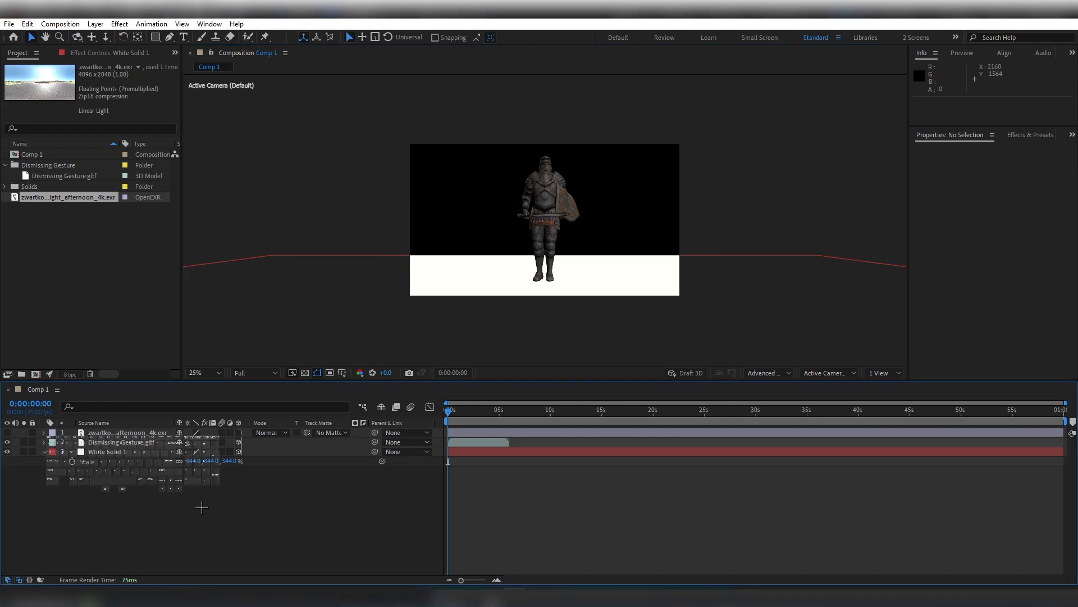
pyautogui.rightClick(175, 487)
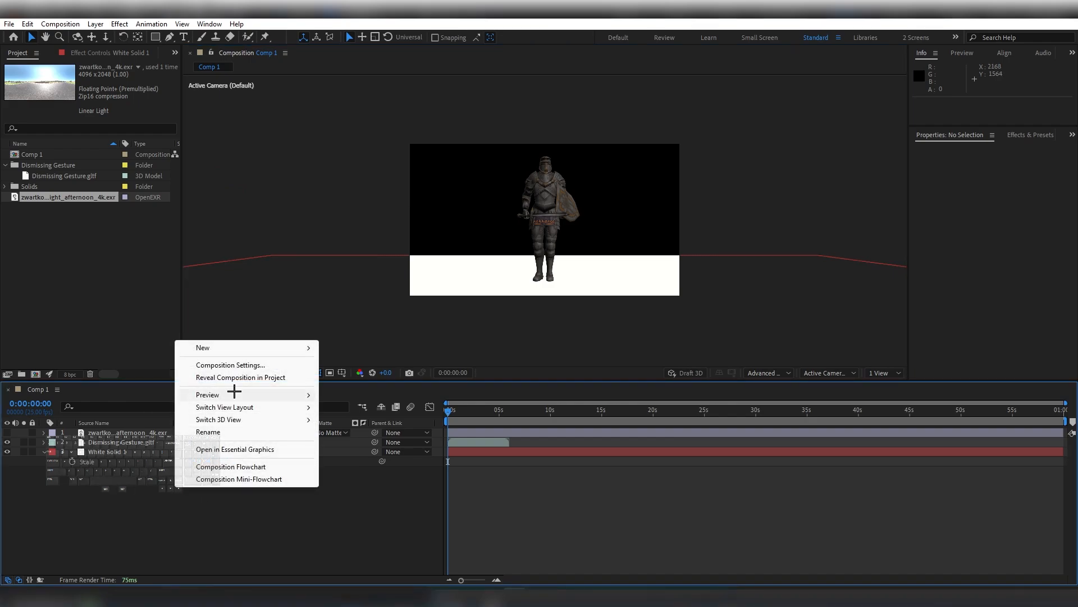
pyautogui.moveTo(233, 346)
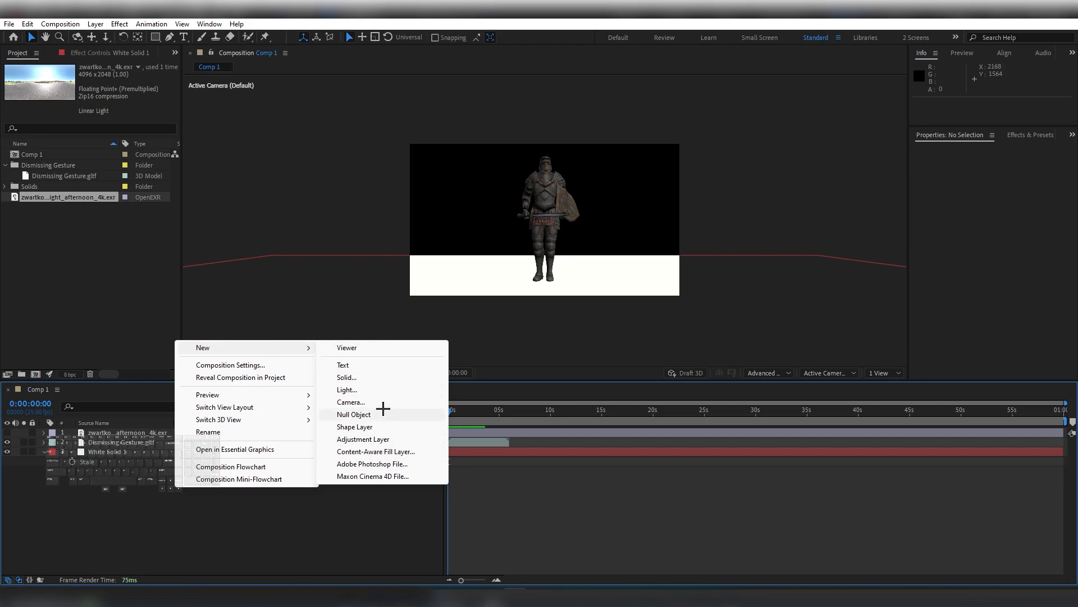
pyautogui.click(371, 389)
pyautogui.click(554, 198)
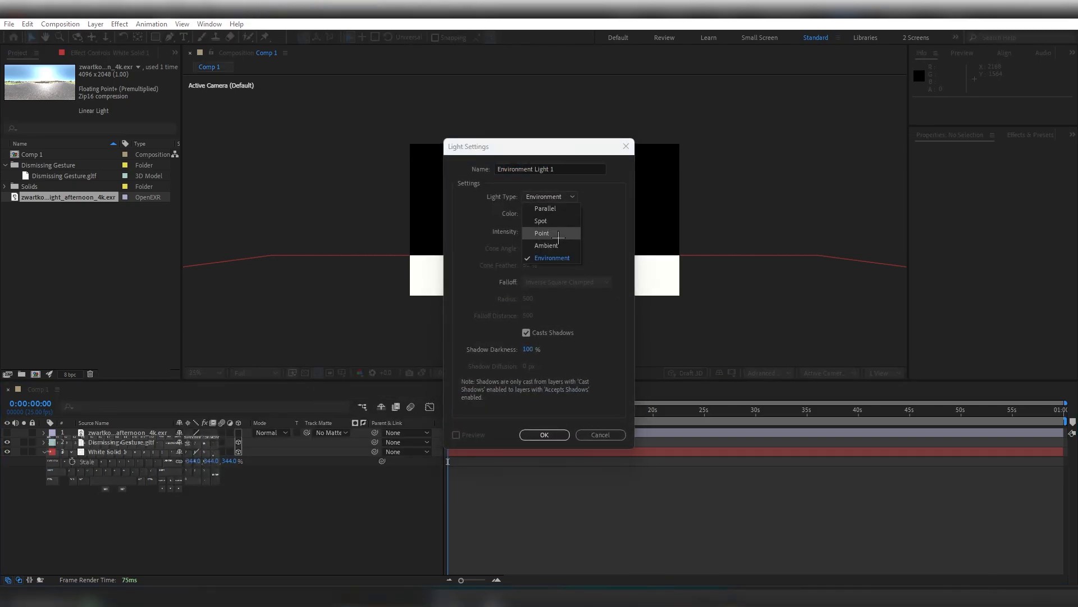
pyautogui.click(559, 258)
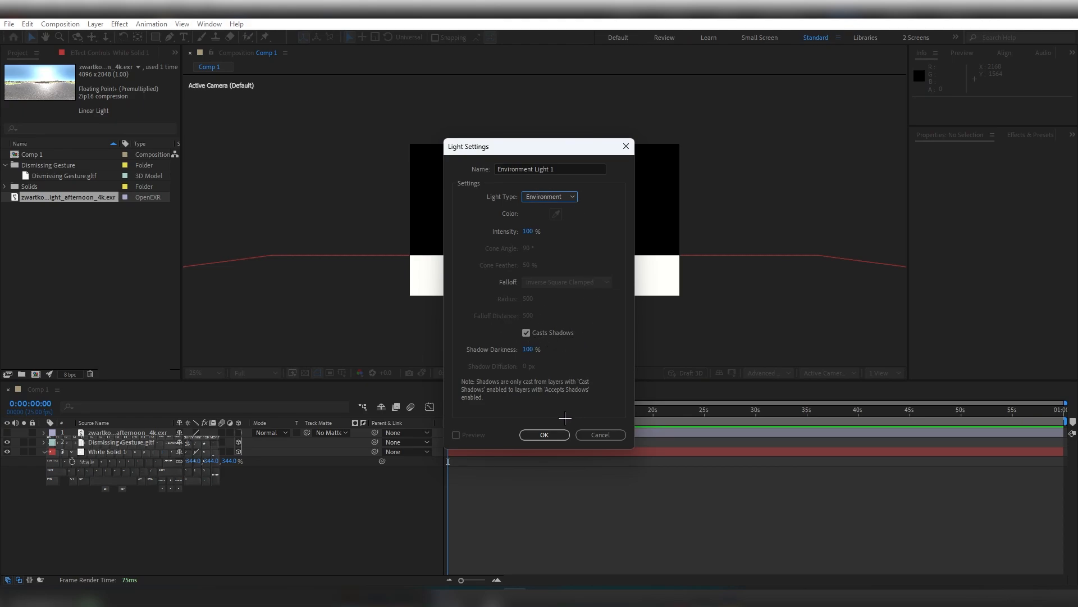
pyautogui.click(548, 433)
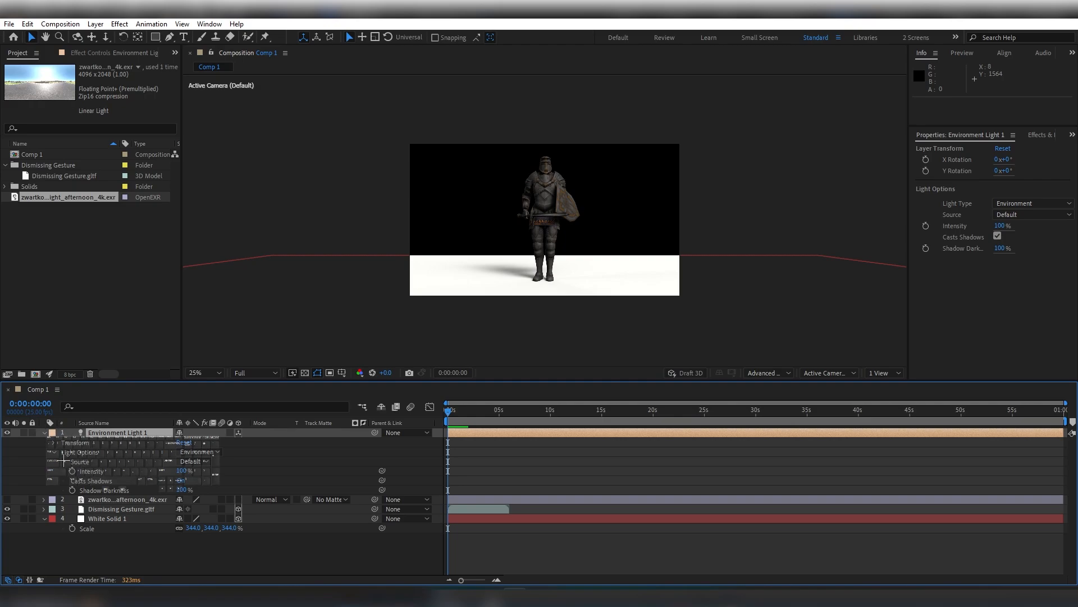
# Set the environment light's source to zwartkops_straight_afternoon_4k.exr and collapse the light's properties.
pyautogui.click(93, 454)
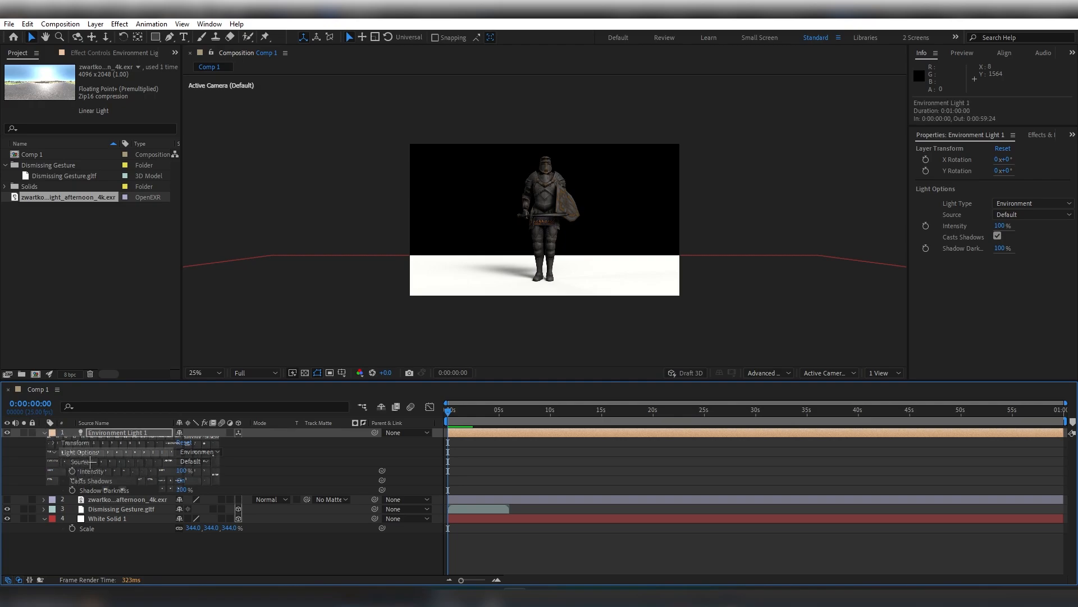
pyautogui.click(90, 461)
pyautogui.click(191, 461)
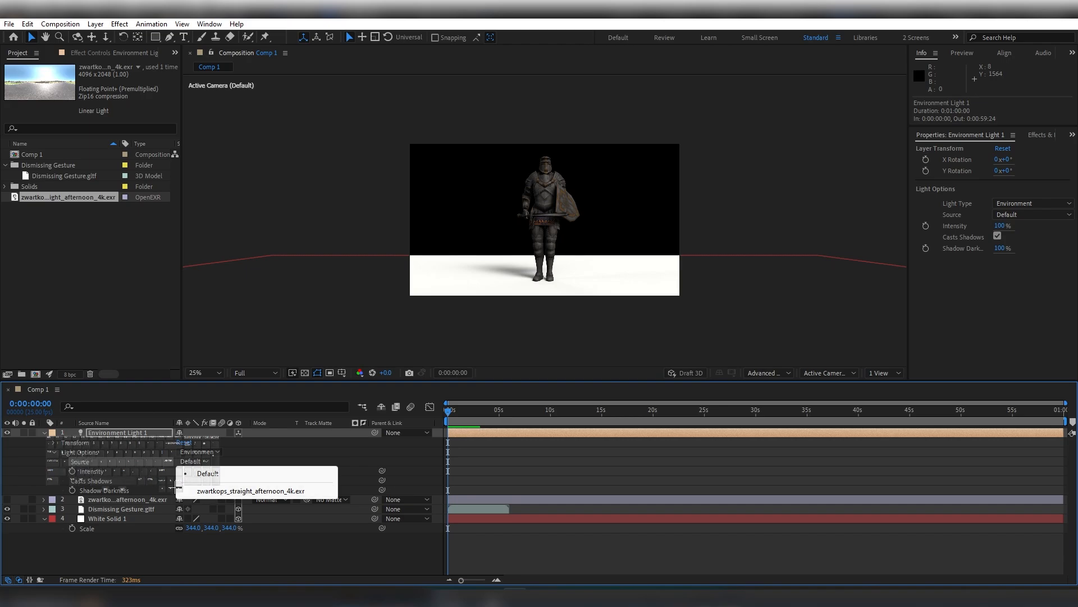
pyautogui.click(238, 491)
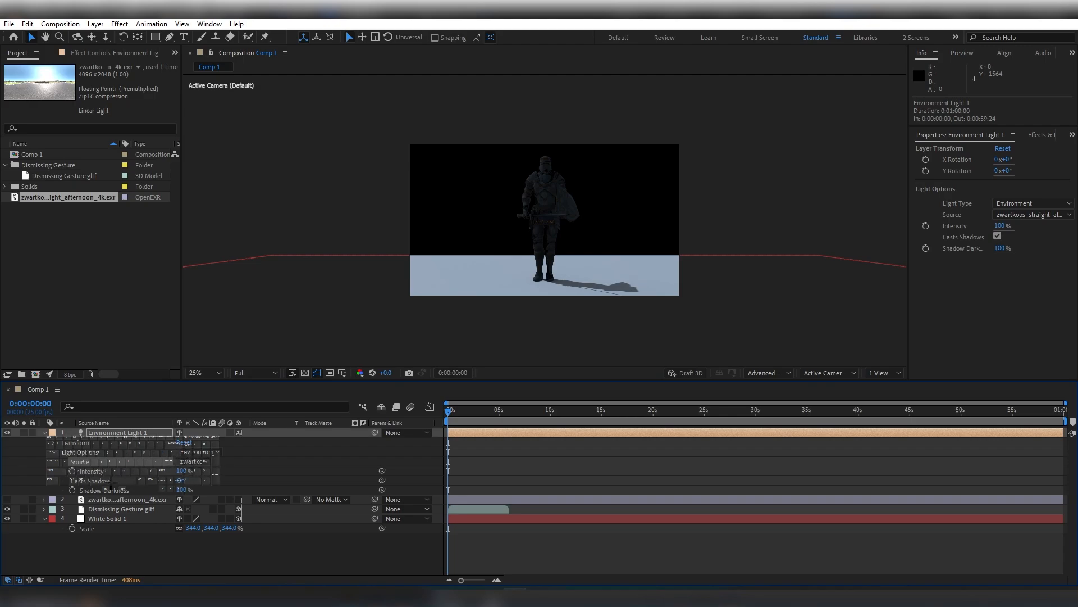
pyautogui.click(108, 500)
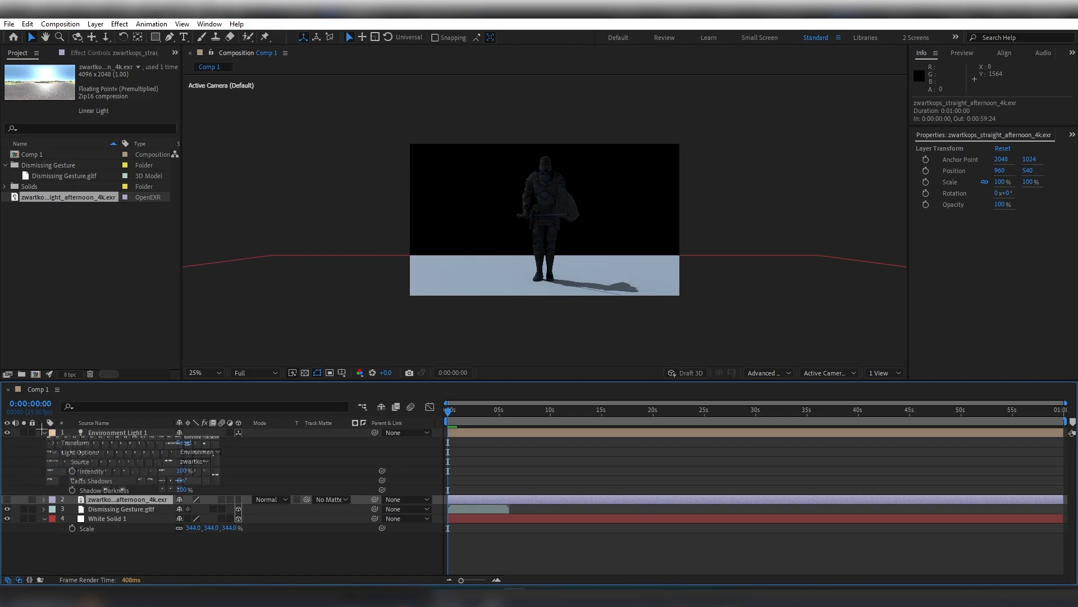
pyautogui.click(44, 432)
# Orbit the camera to a raised, angled view of the knight, preview the animation, and return to the first frame.
pyautogui.press('c')
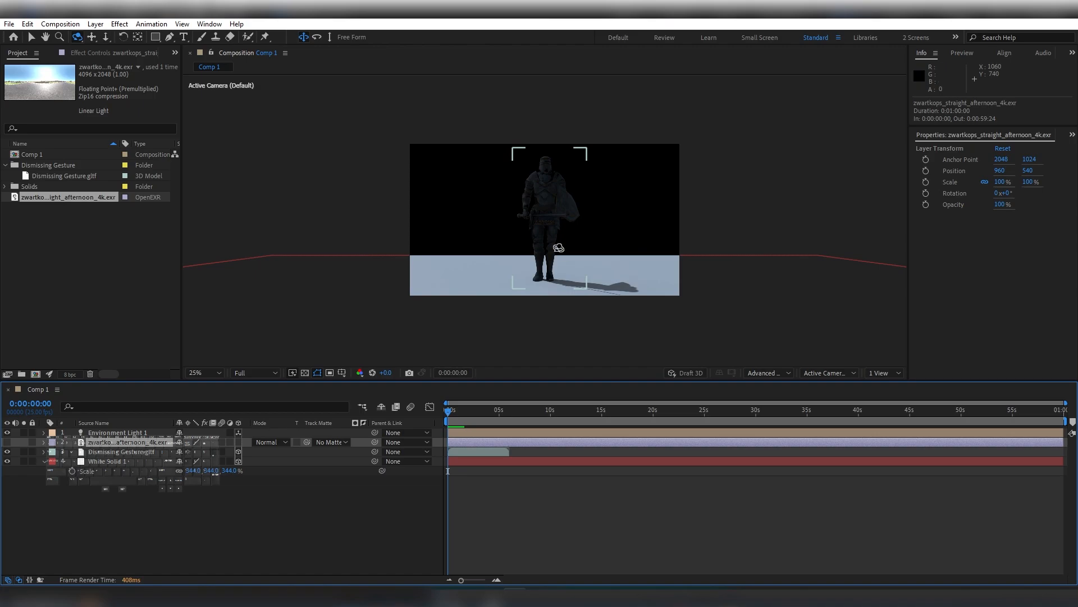
pyautogui.moveTo(547, 269); pyautogui.dragTo(549, 279)
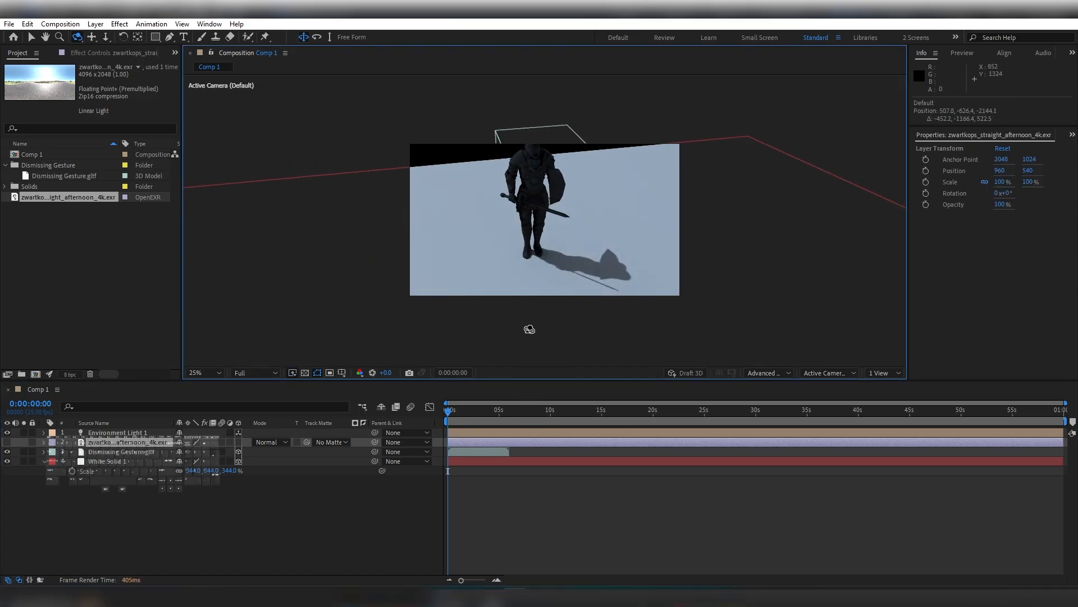
pyautogui.press('space')
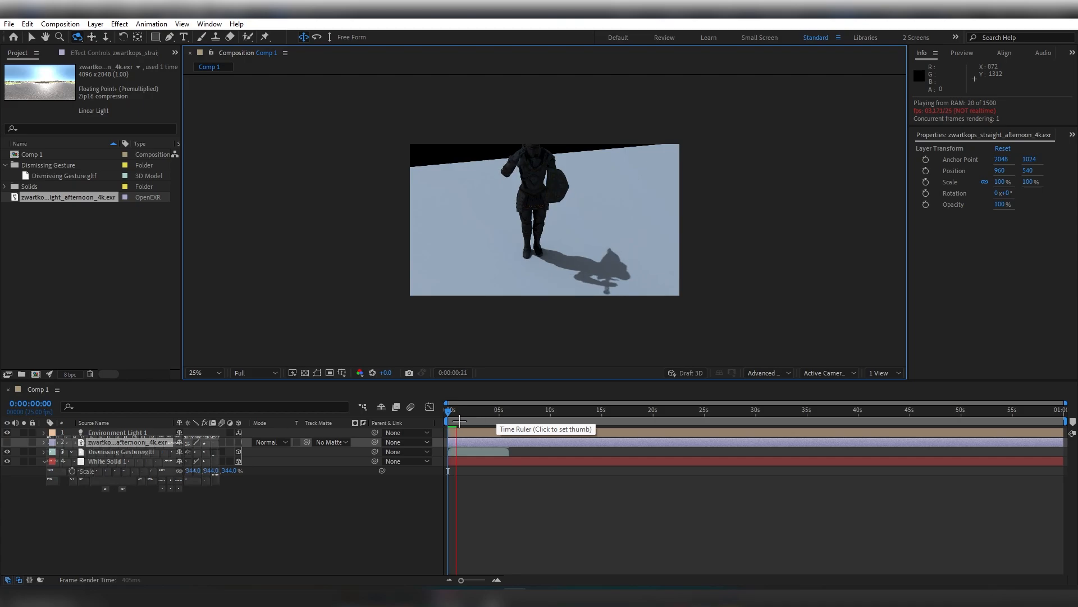
pyautogui.moveTo(454, 413); pyautogui.dragTo(432, 412)
# Try render quality values of 10 and 1 in Comp 1's Advanced 3D render options, and settle on 85.
pyautogui.hotkey('ctrl', 'k')
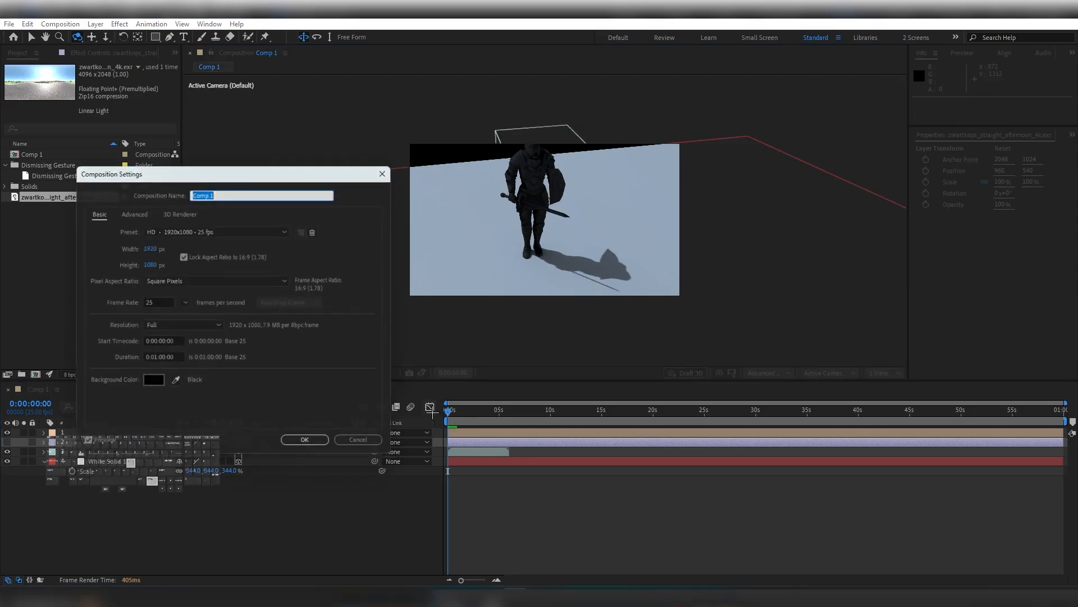
pyautogui.click(177, 211)
pyautogui.click(302, 261)
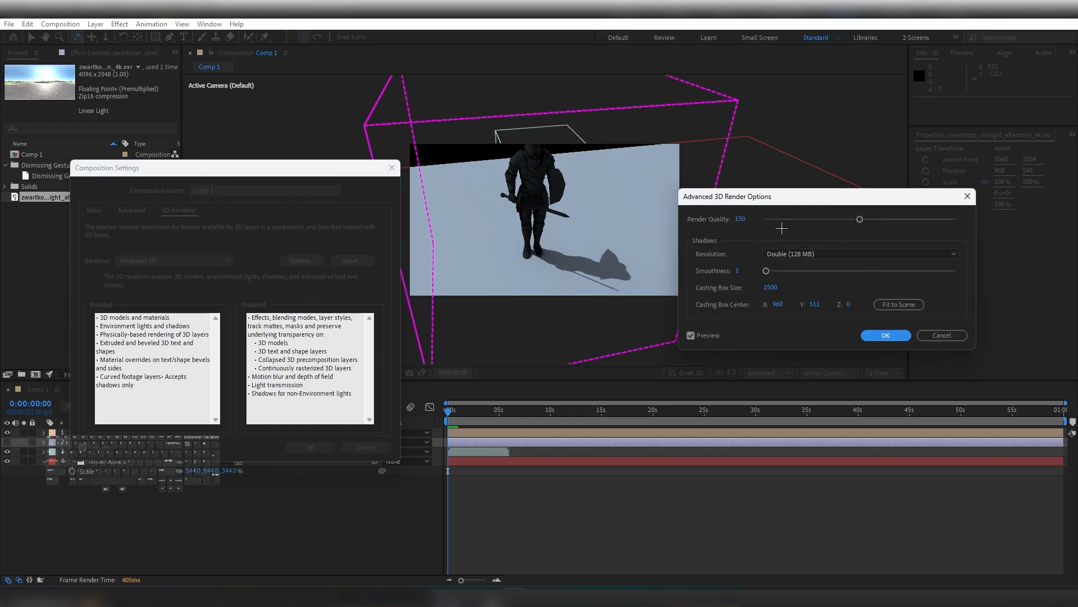
pyautogui.moveTo(860, 219); pyautogui.dragTo(771, 220)
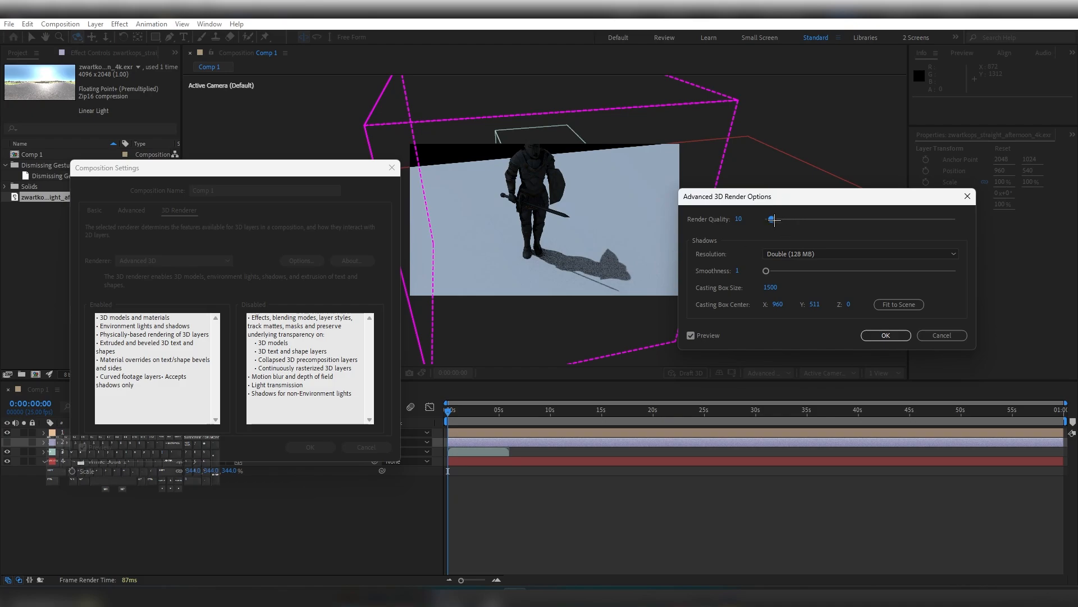
pyautogui.moveTo(774, 219); pyautogui.dragTo(540, 272)
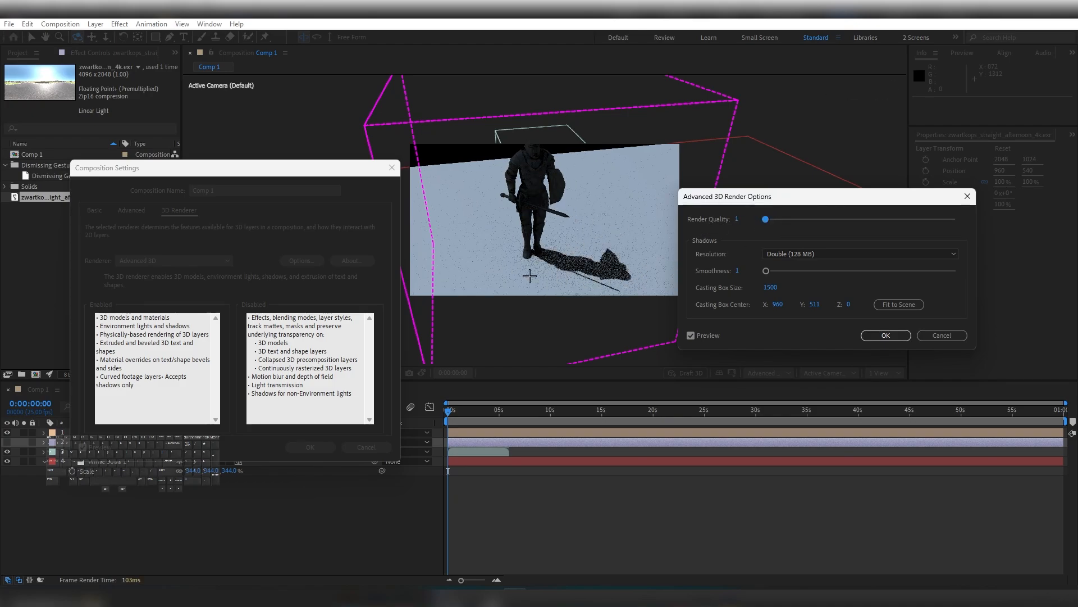
pyautogui.click(788, 219)
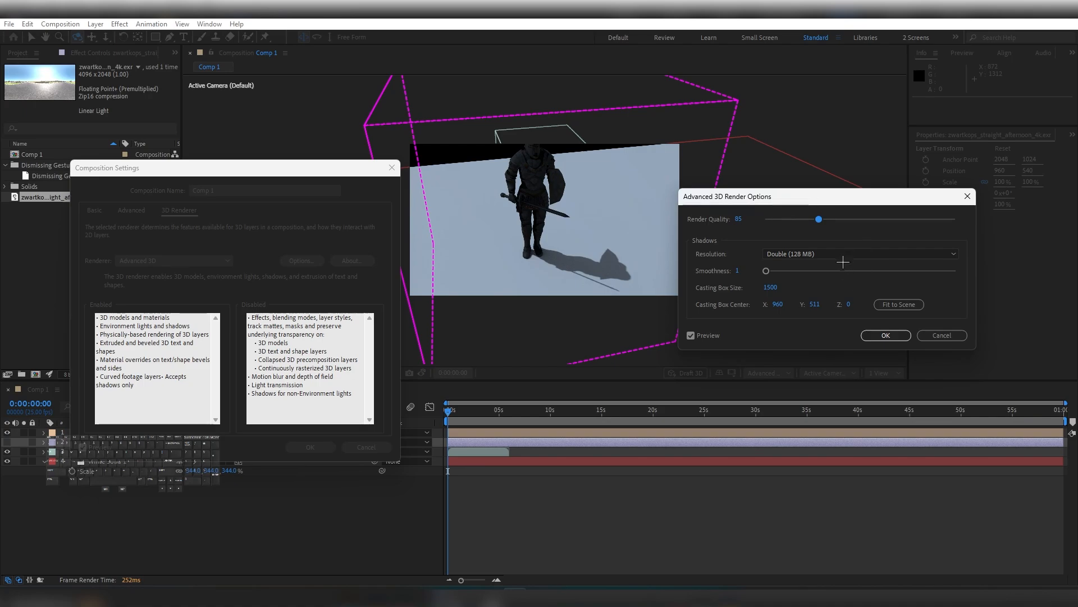
# Try the Half (2 MB) and Full (16 MB) shadow resolutions, and set the resolution back to Double (128 MB).
pyautogui.click(789, 254)
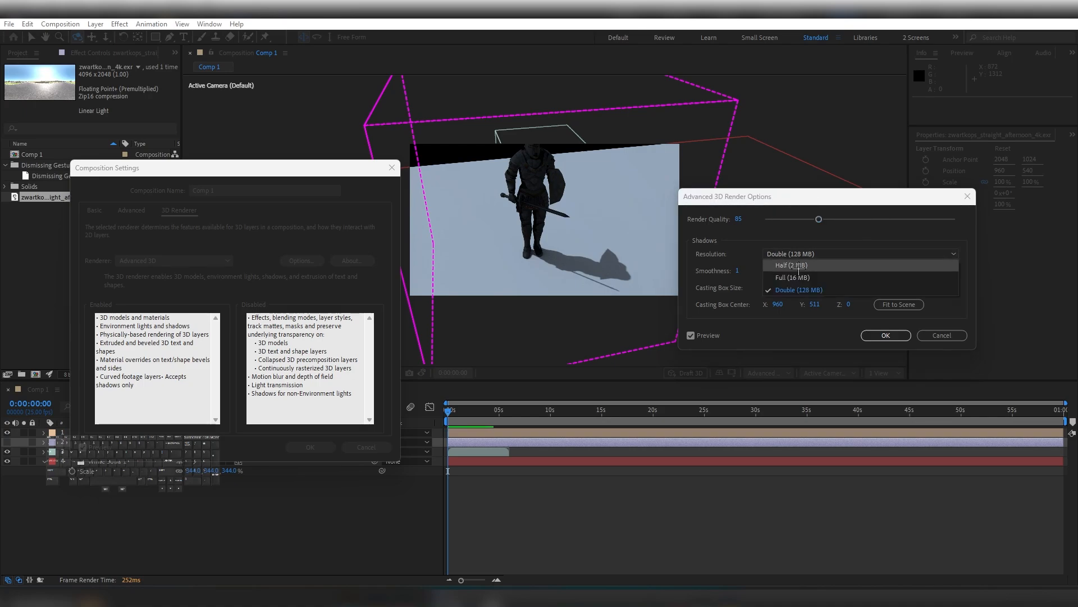
pyautogui.click(803, 264)
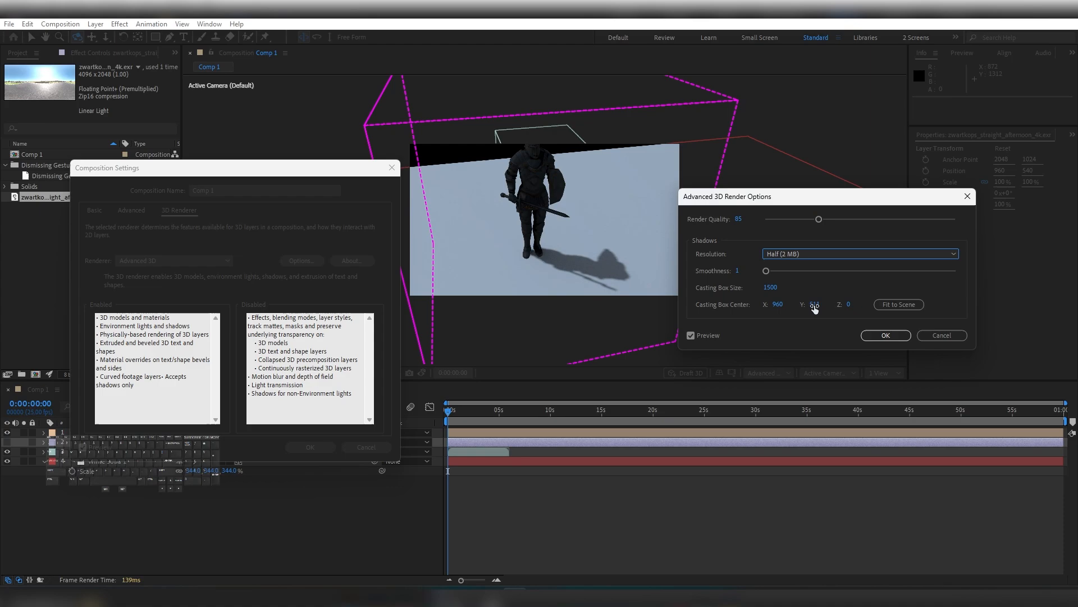
pyautogui.click(781, 255)
pyautogui.click(796, 276)
pyautogui.click(824, 254)
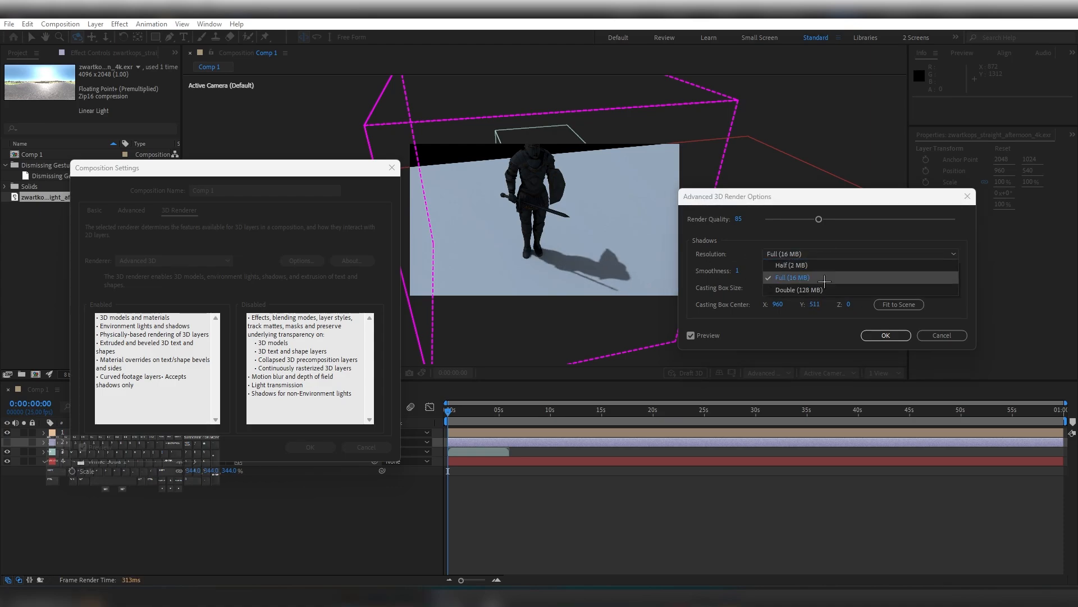
pyautogui.click(825, 288)
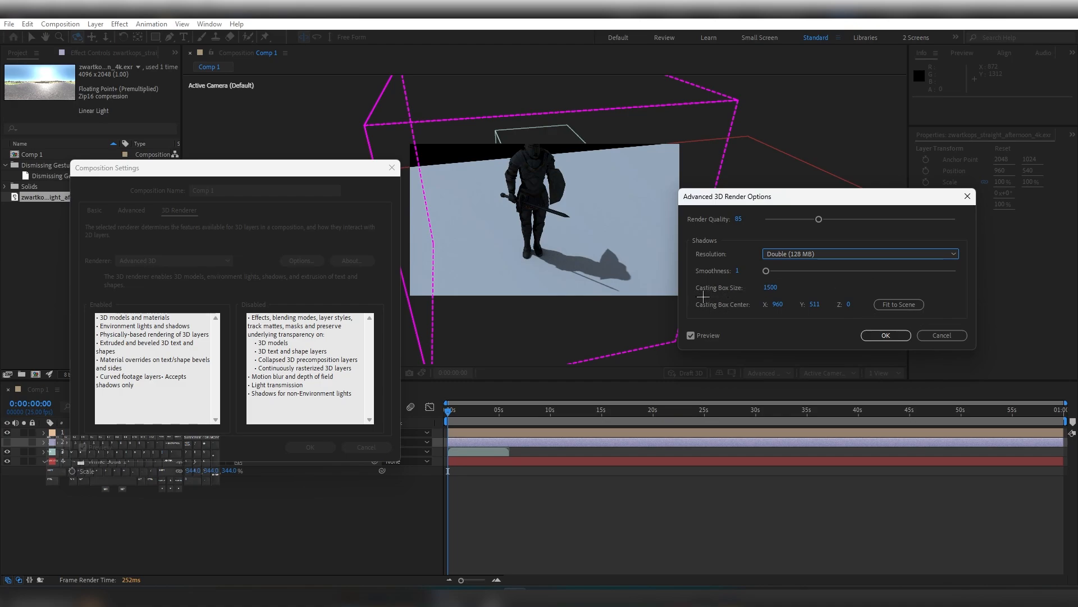
# Fit the shadow casting box to the scene, apply the render settings, and preview the animation.
pyautogui.click(898, 304)
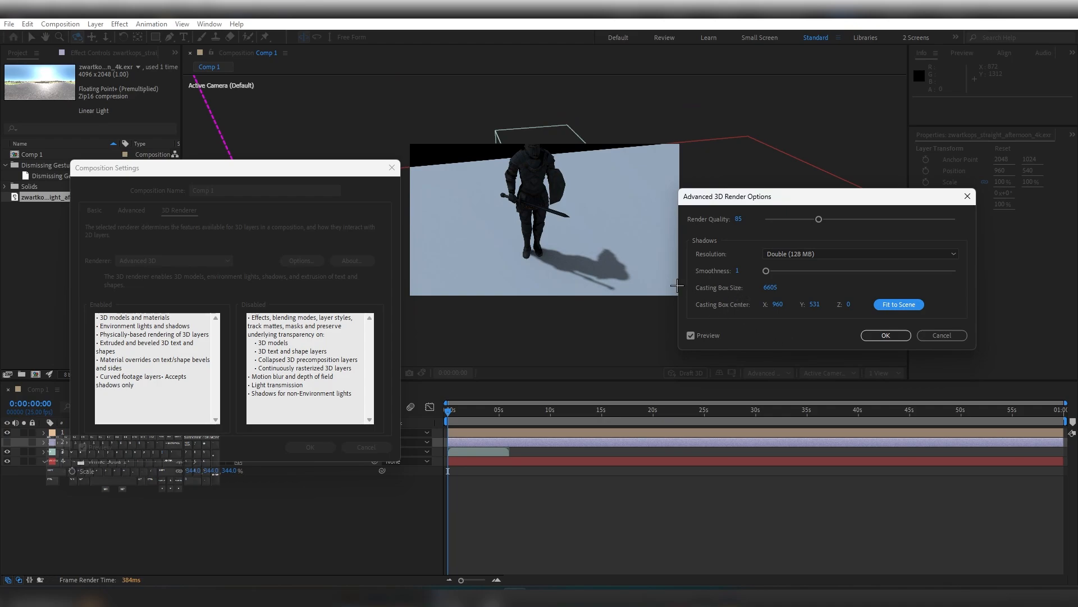
pyautogui.click(886, 335)
pyautogui.click(310, 447)
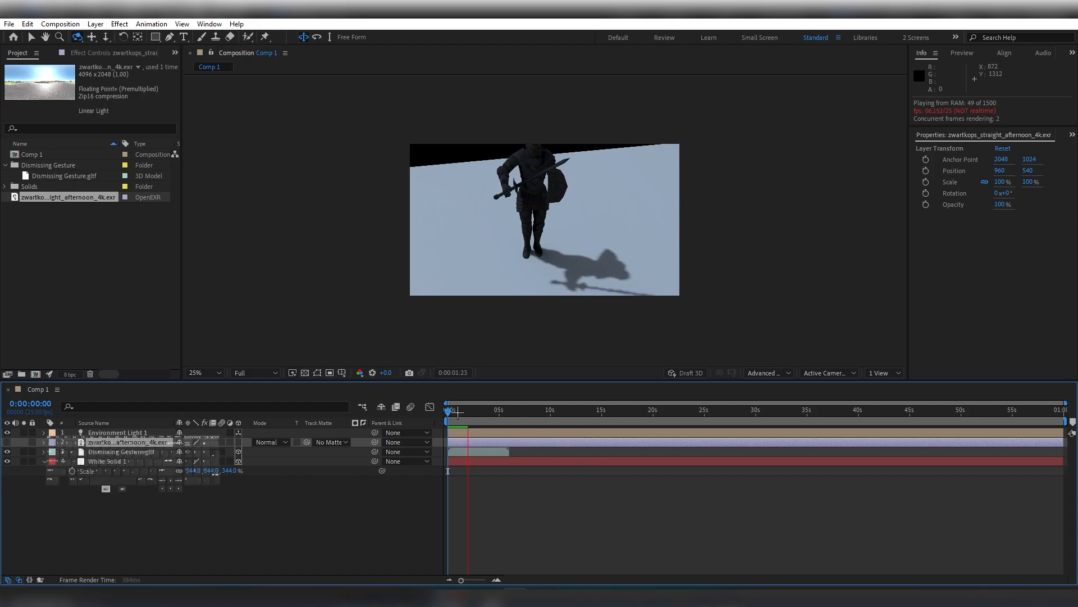
pyautogui.press('space')
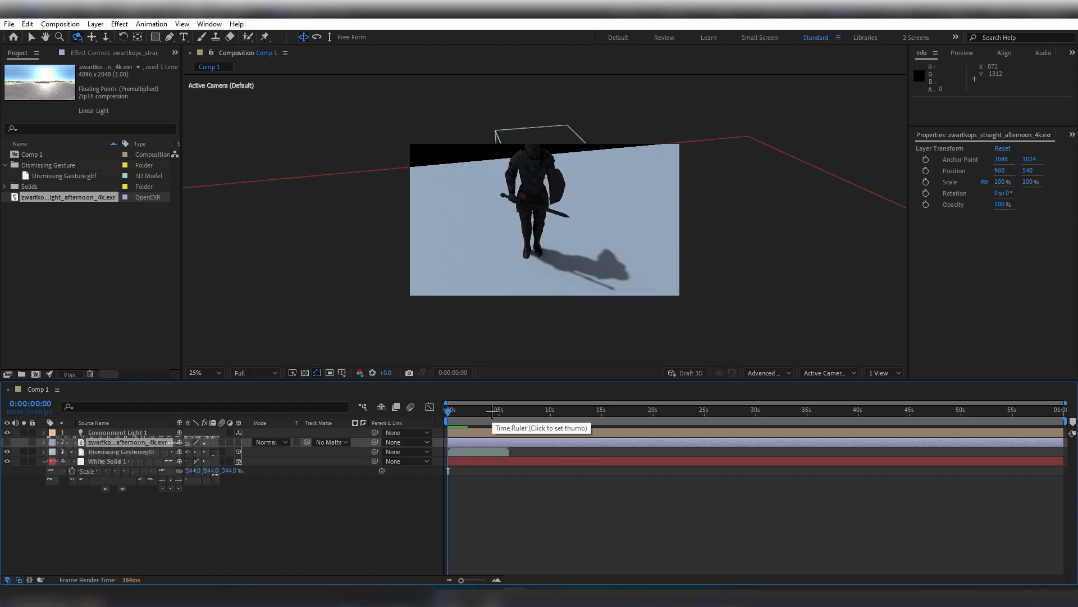
# Set the shadow casting box size to 1000 in Comp 1's Advanced 3D render options and preview the animation.
pyautogui.hotkey('ctrl', 'k')
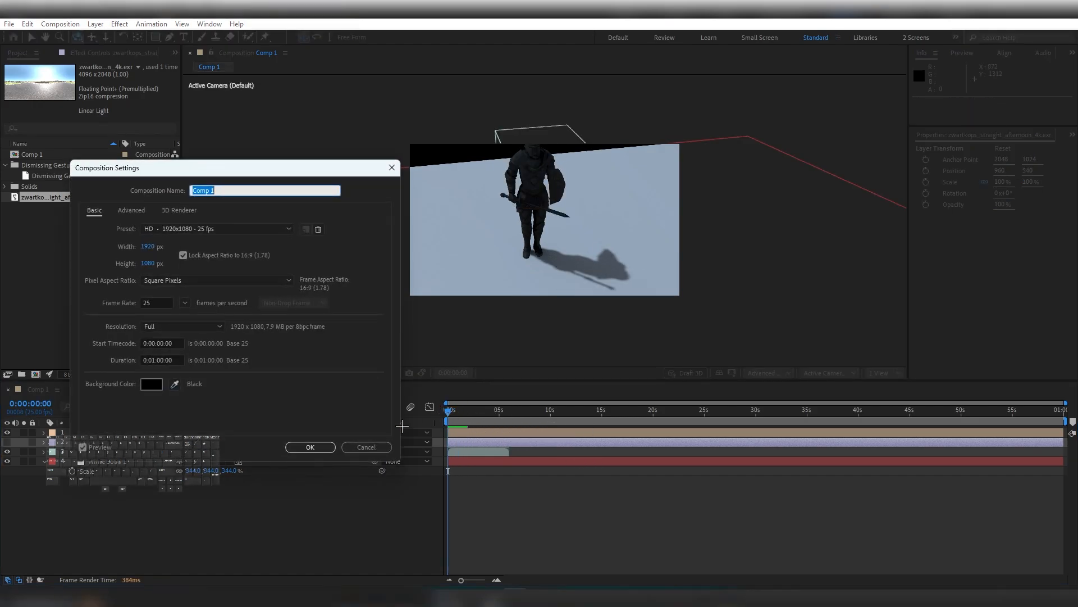
pyautogui.click(179, 211)
pyautogui.click(301, 260)
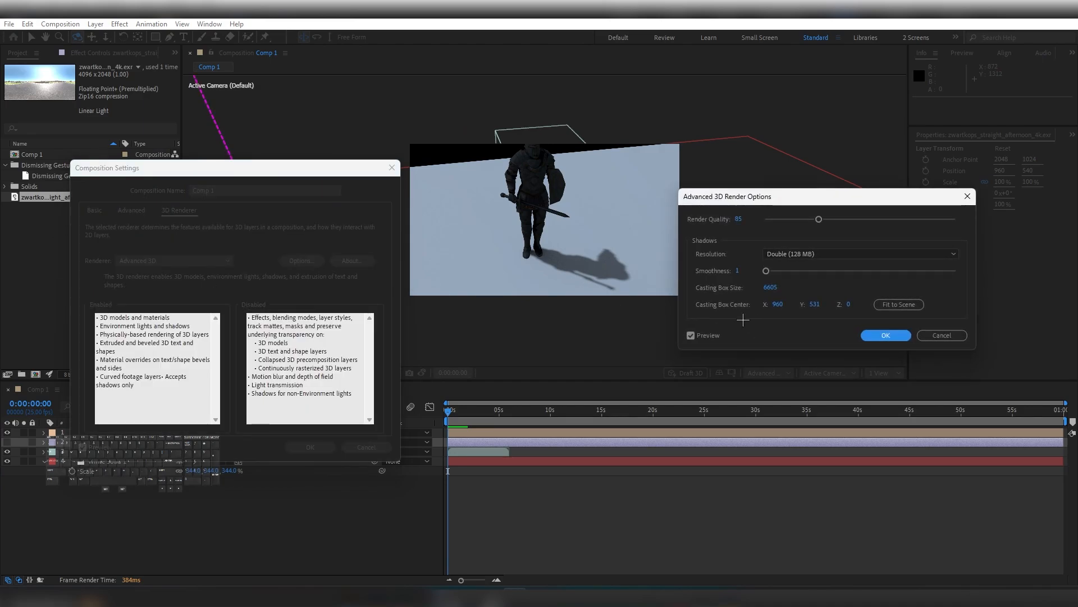
pyautogui.click(770, 287)
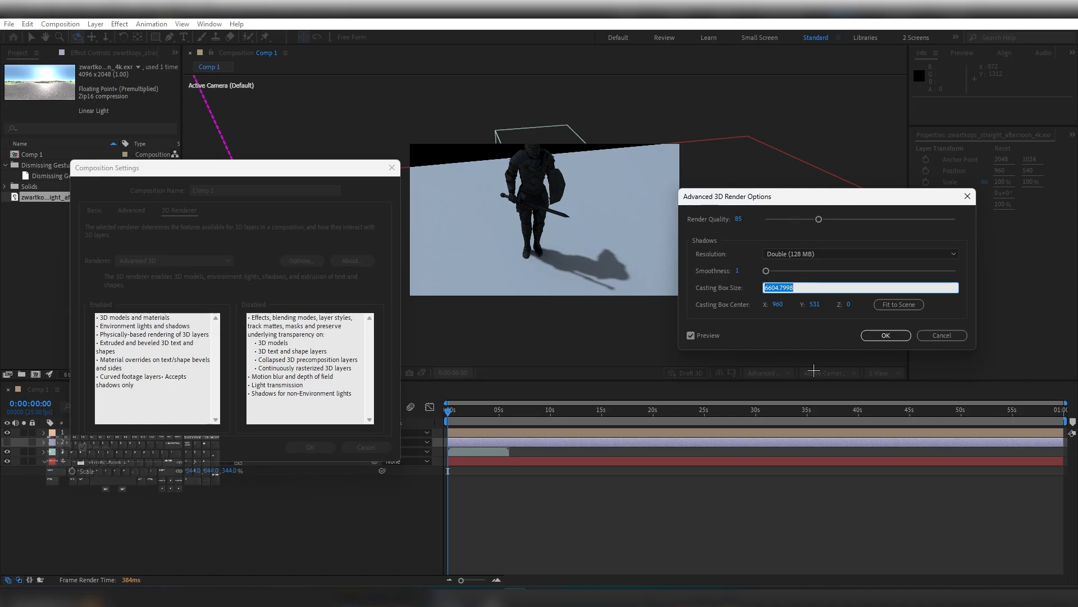
pyautogui.write('10')
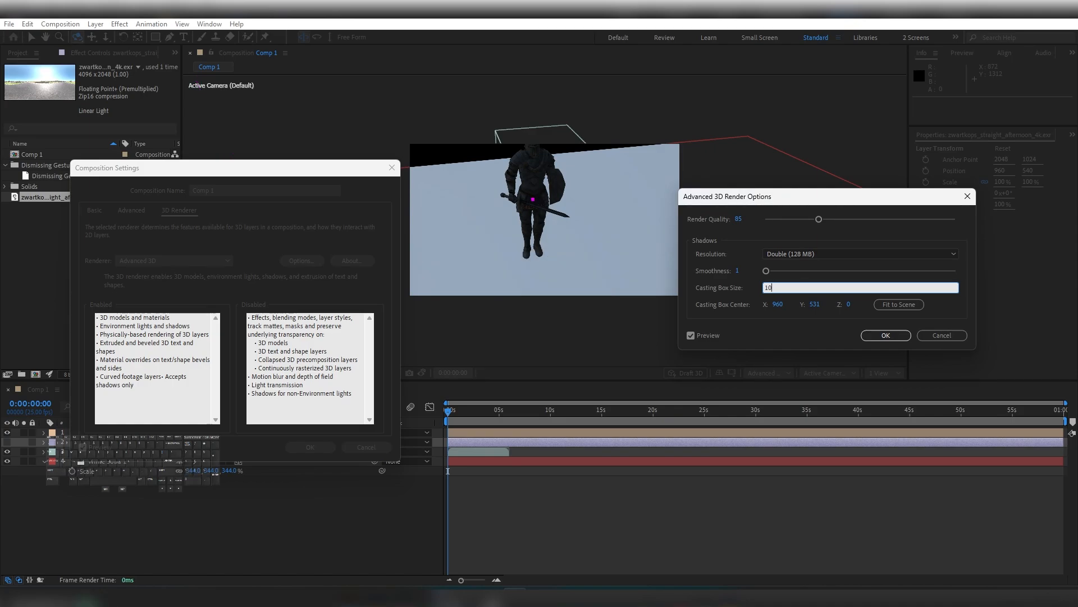
pyautogui.write('00')
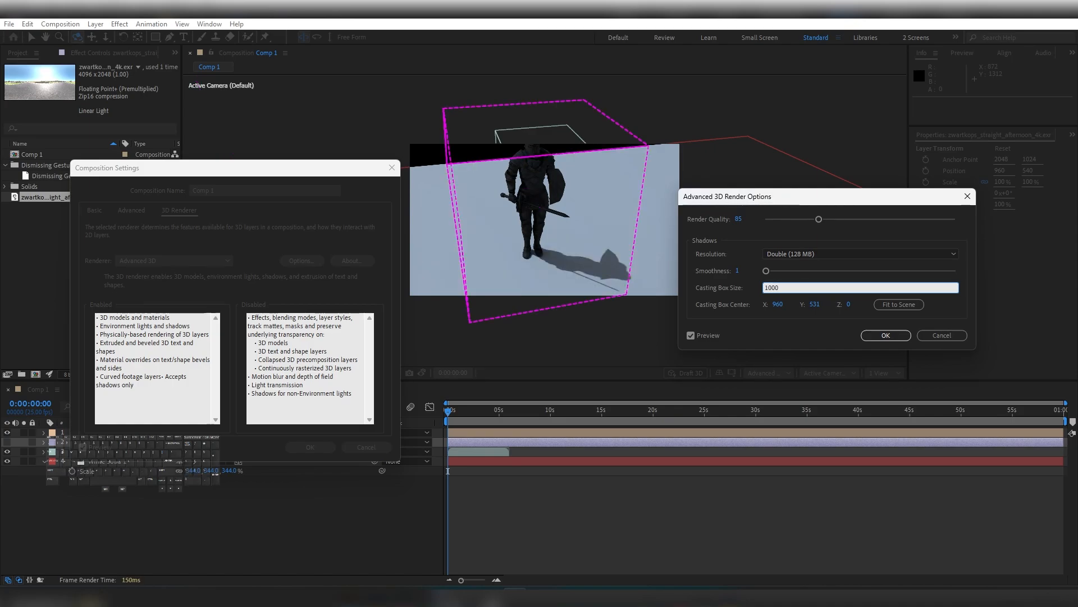
pyautogui.click(879, 336)
pyautogui.click(297, 449)
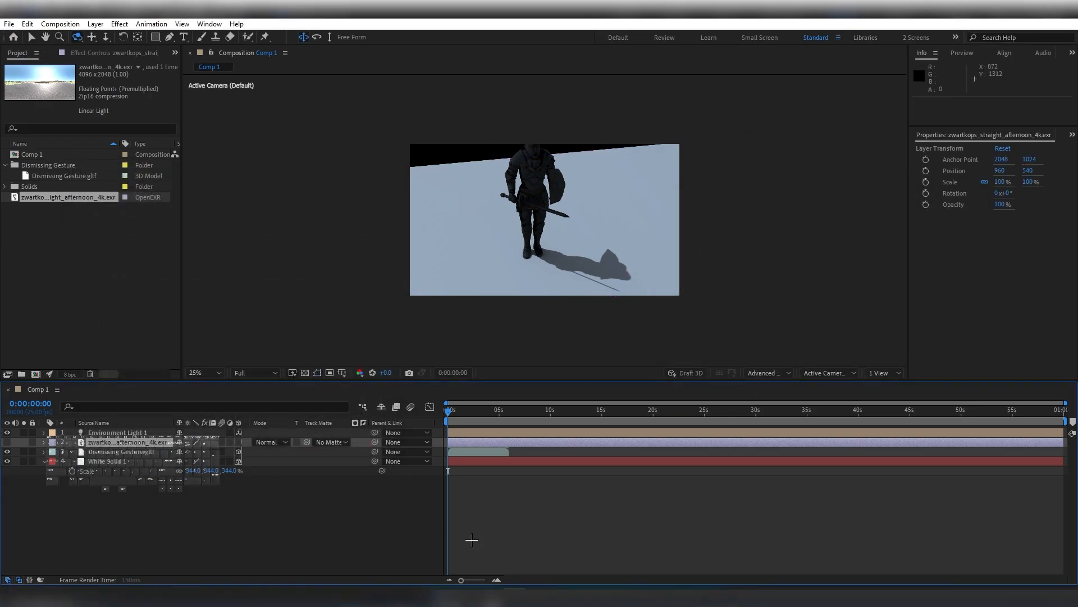
pyautogui.press('space')
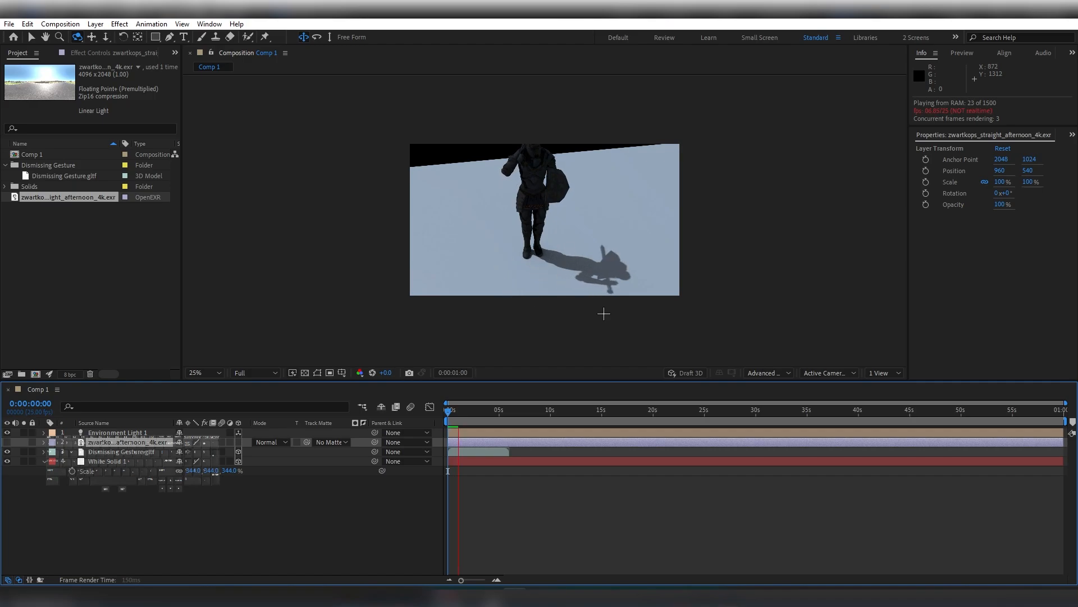
pyautogui.press('space')
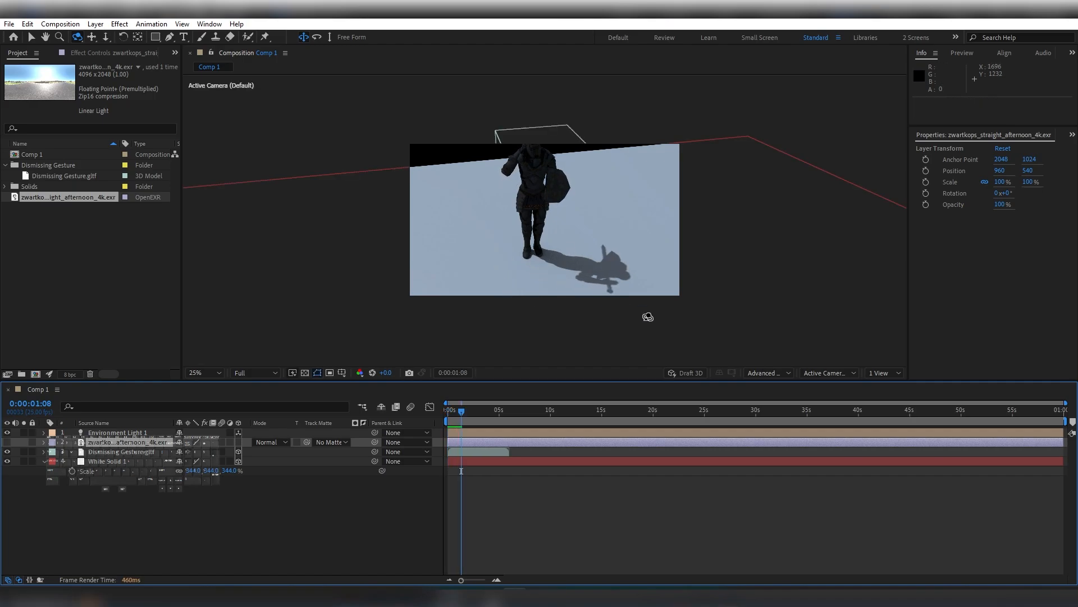
# Set Comp 1's render quality to 300 and shadow smoothness to 3, keeping the Double (128 MB) shadow resolution.
pyautogui.hotkey('ctrl', 'k')
pyautogui.click(179, 210)
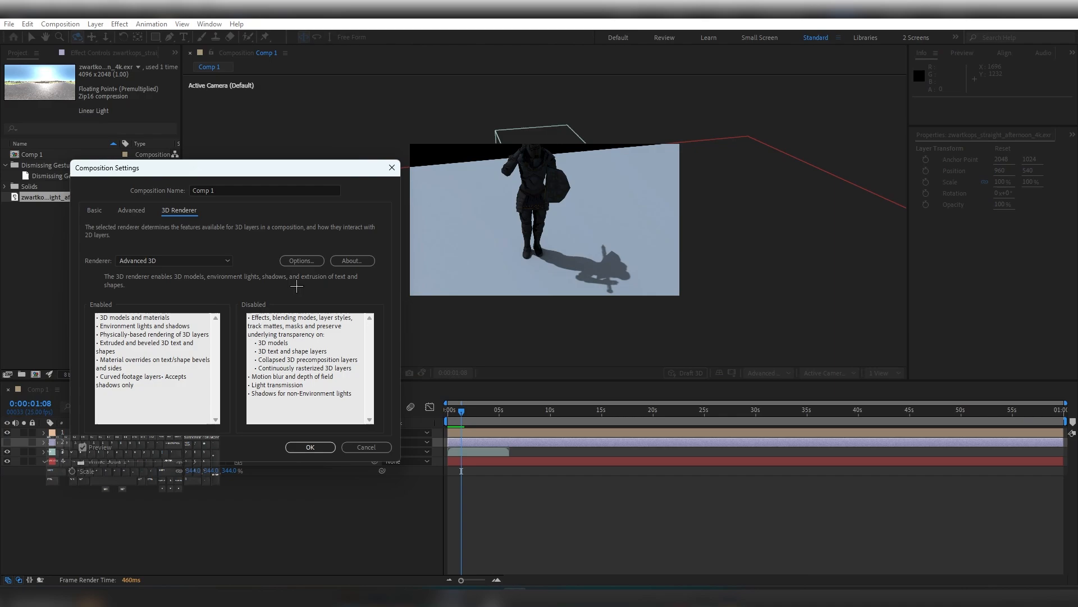
pyautogui.click(302, 261)
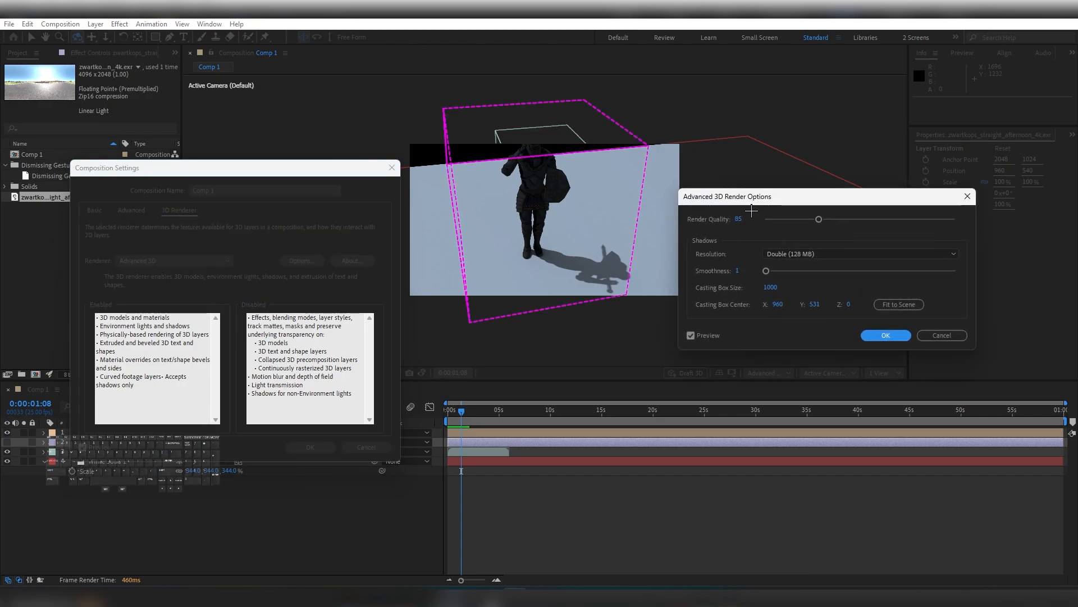
pyautogui.moveTo(818, 219); pyautogui.dragTo(1000, 221)
pyautogui.click(782, 254)
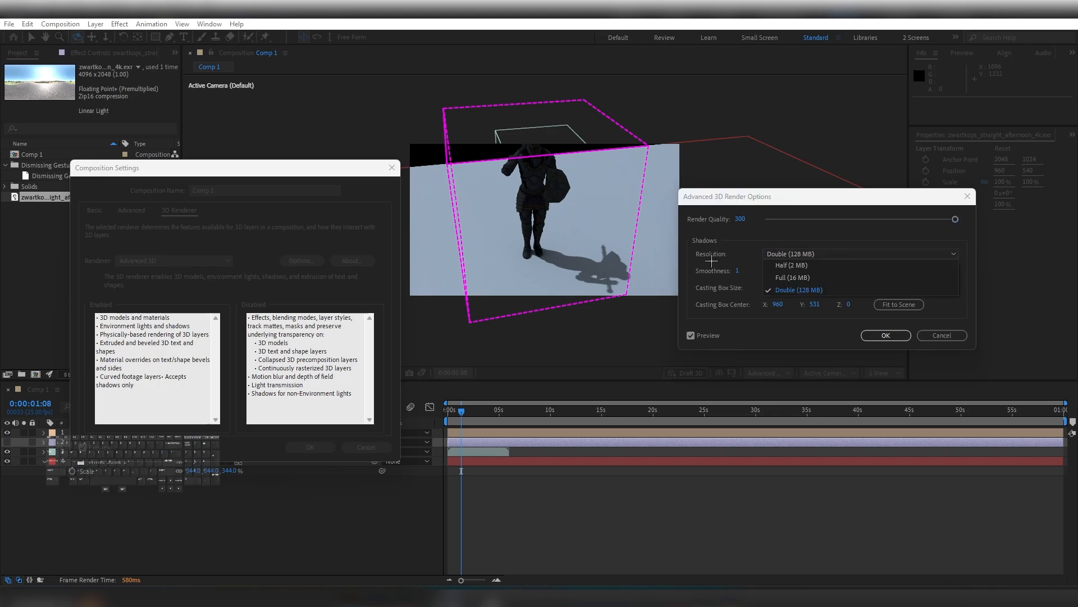
pyautogui.click(825, 290)
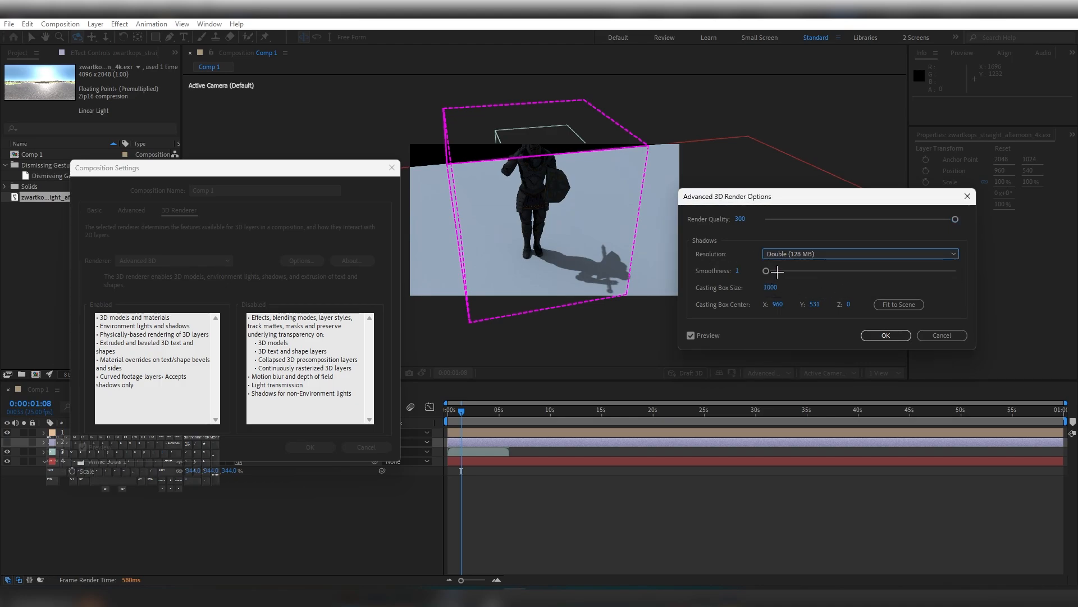
pyautogui.moveTo(778, 272); pyautogui.dragTo(781, 271)
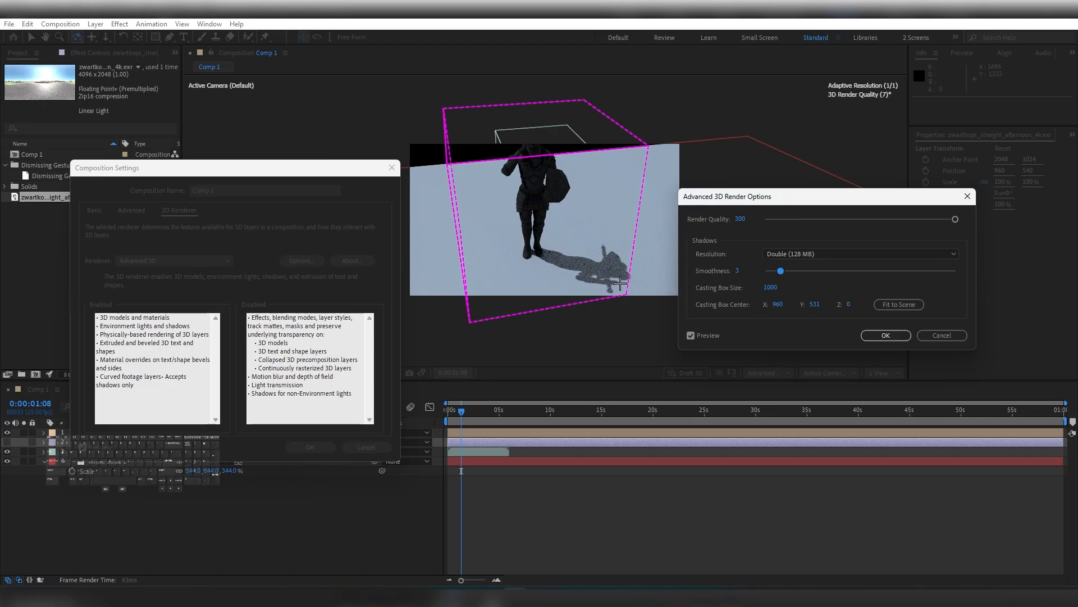
pyautogui.click(880, 335)
pyautogui.press('Return')
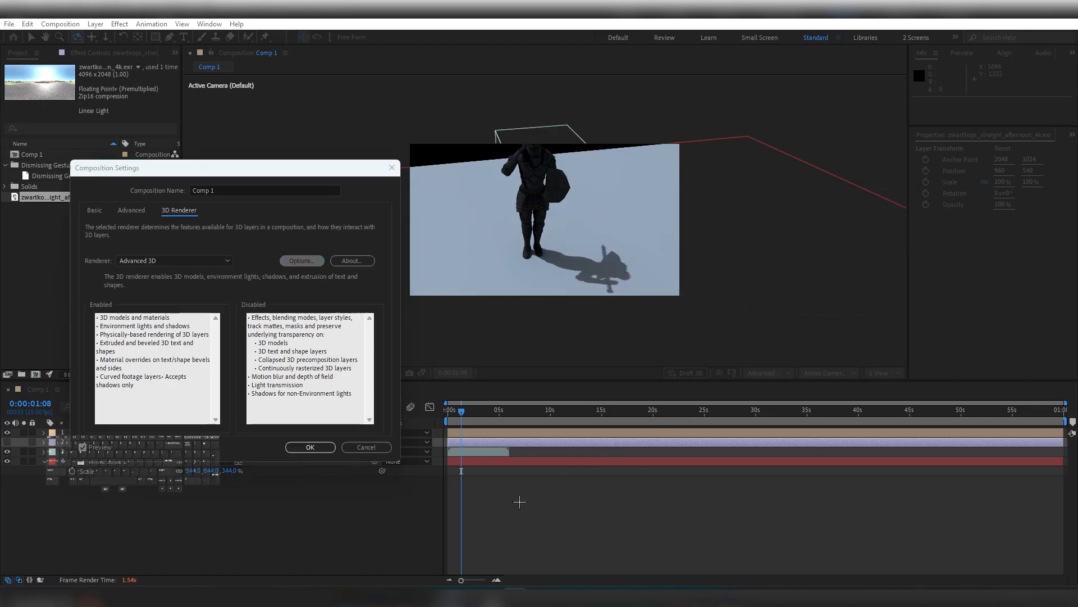
pyautogui.click(886, 336)
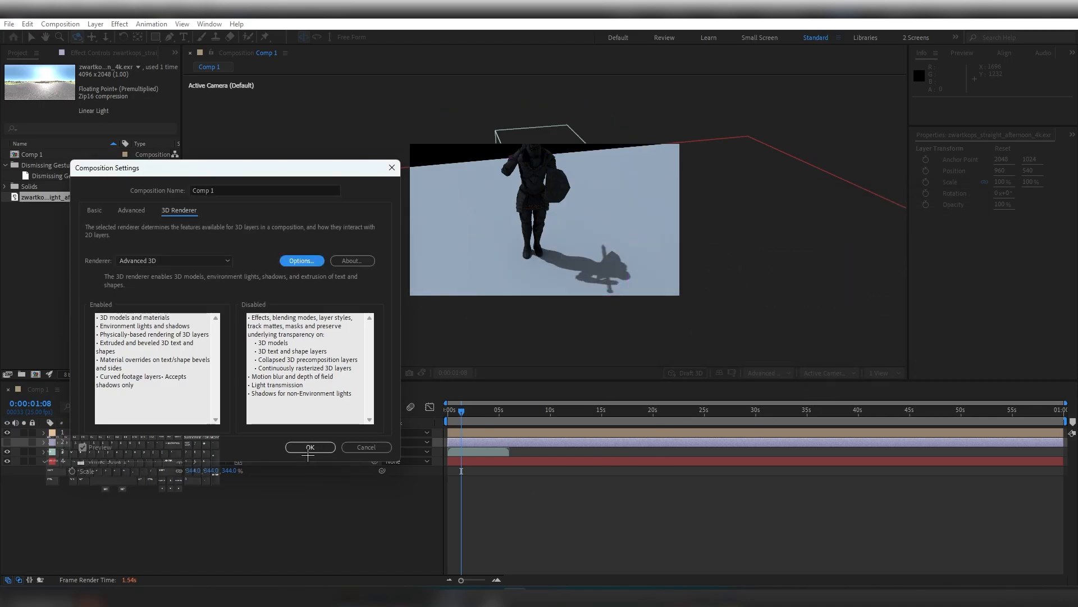
pyautogui.click(310, 447)
# Preview the animation with the timeline magnified, and return to the first frame.
pyautogui.press('space')
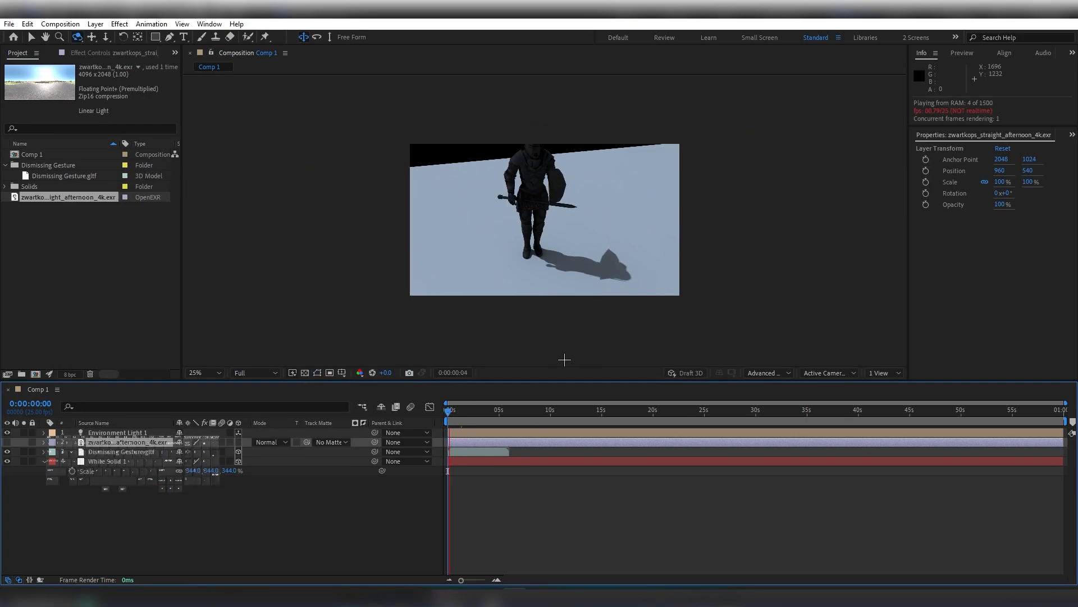
pyautogui.keyDown('alt'); pyautogui.scroll(2, 375, 526); pyautogui.keyUp('alt')
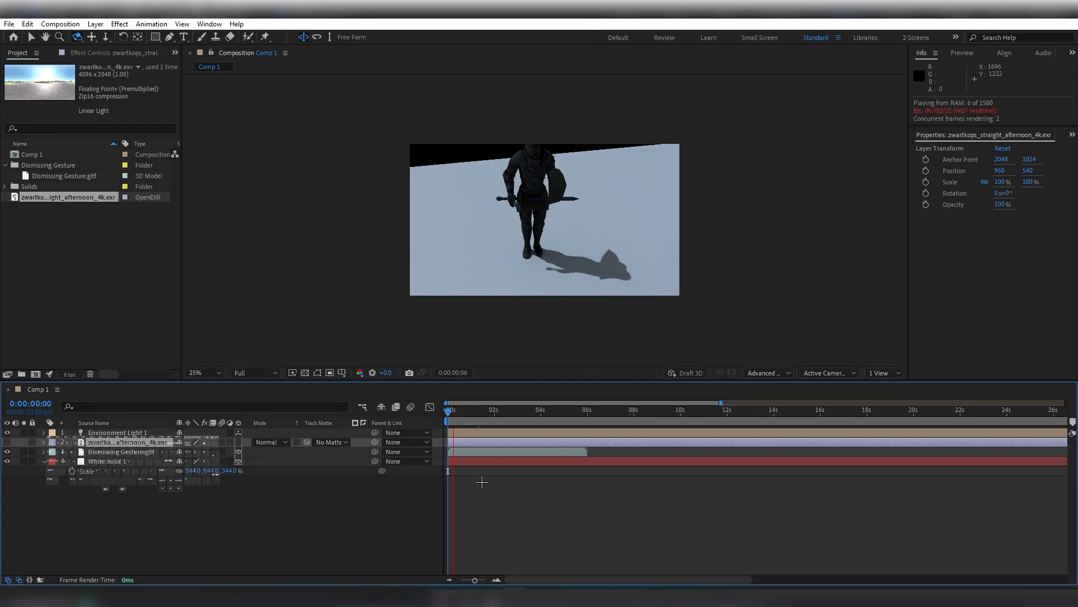
pyautogui.click(461, 414)
pyautogui.moveTo(461, 414); pyautogui.dragTo(418, 422)
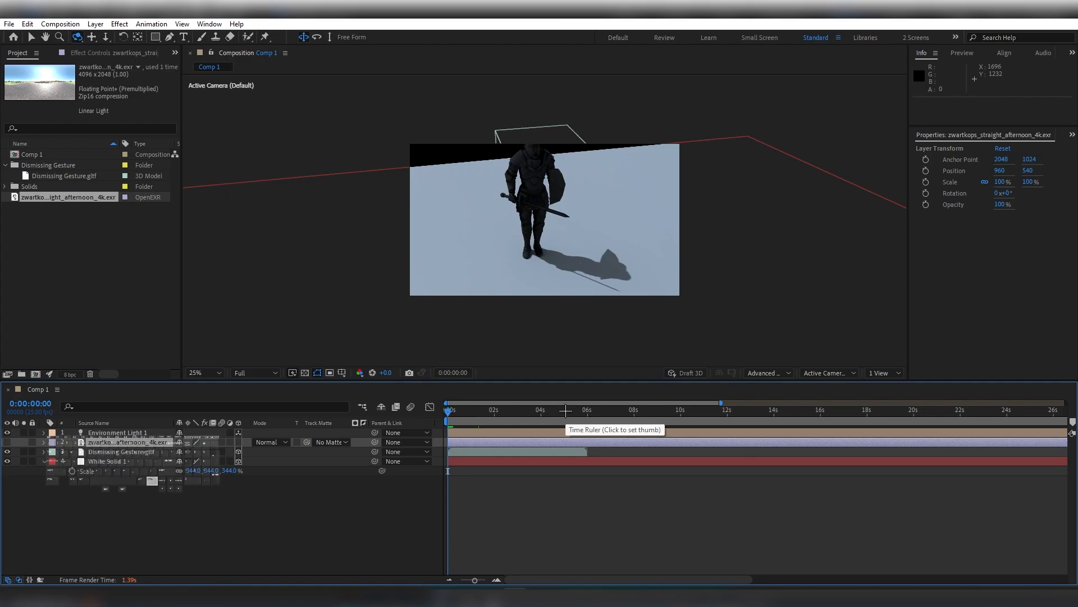
# Set the shadow smoothness to 1 in Comp 1's Advanced 3D render options and apply the settings.
pyautogui.hotkey('ctrl', 'k')
pyautogui.click(179, 210)
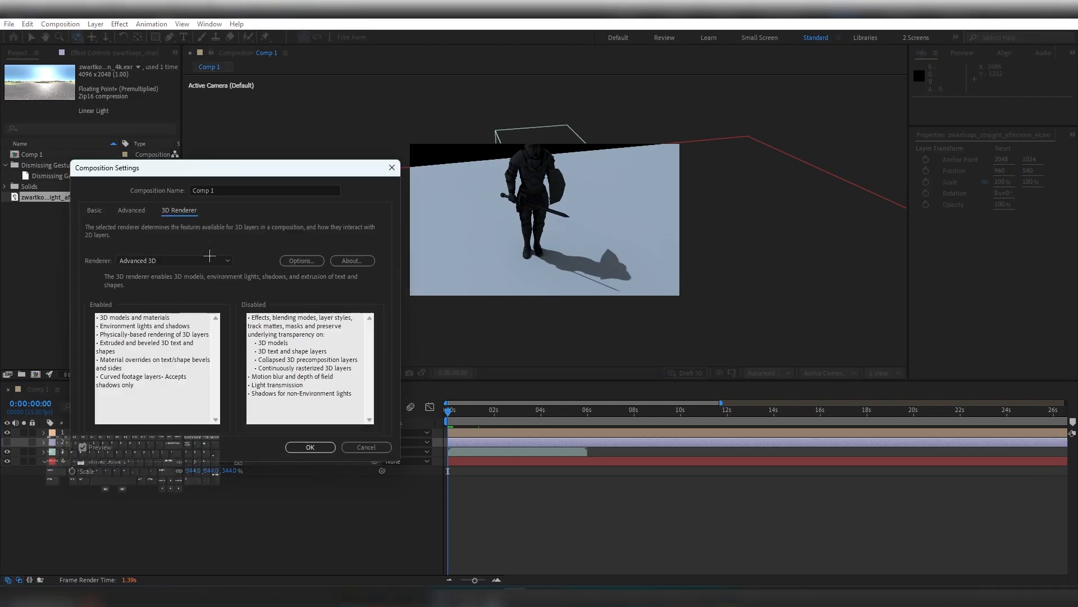
pyautogui.click(279, 260)
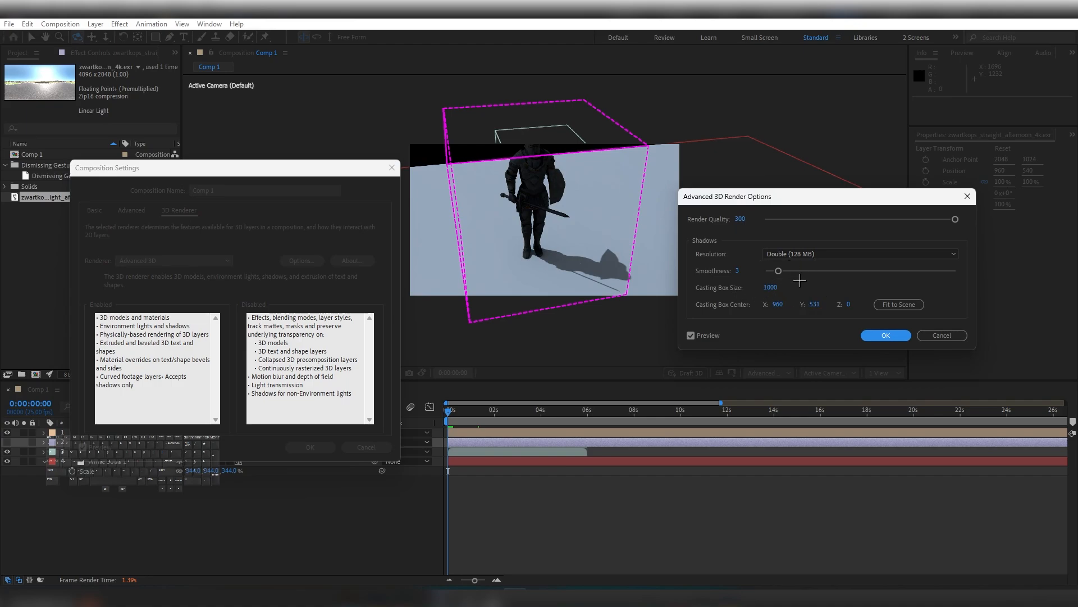
pyautogui.moveTo(778, 271); pyautogui.dragTo(766, 271)
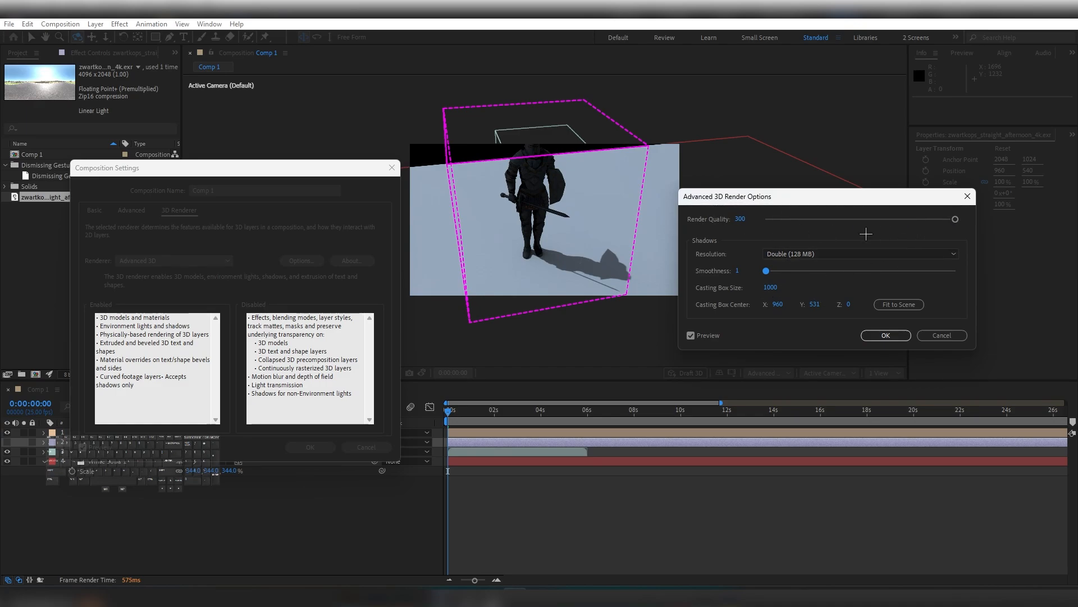
pyautogui.click(886, 335)
pyautogui.click(312, 447)
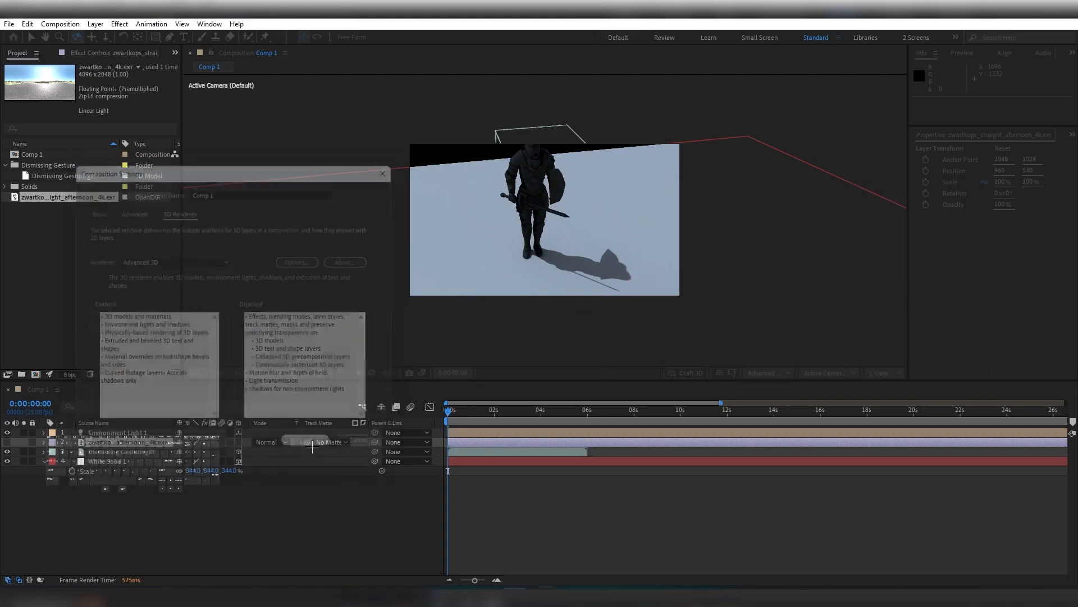